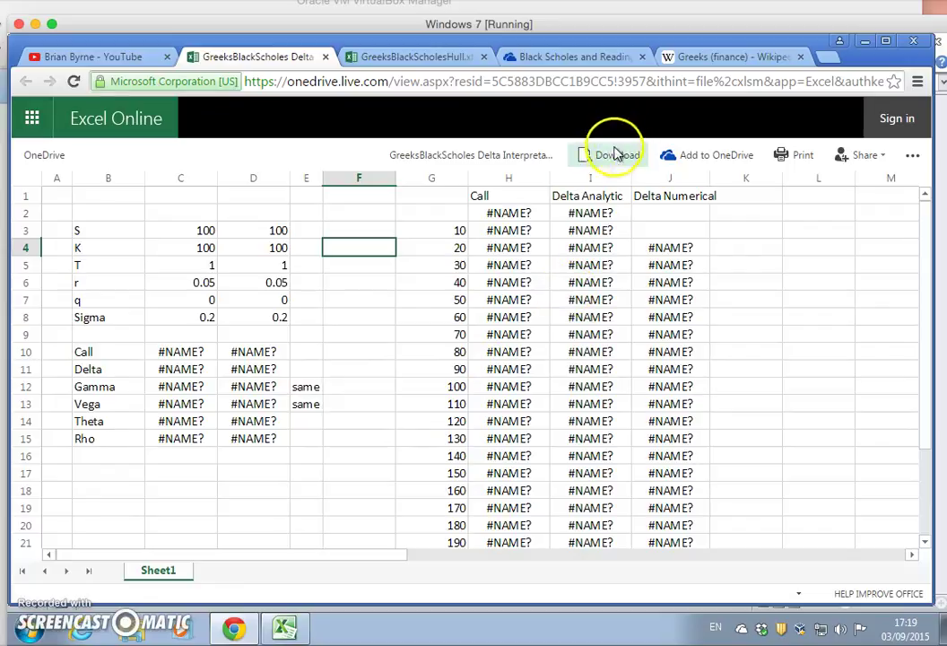
Download the GreeksBlackScholes workbook from Excel Online and open the downloaded .xlsm file.
left_click(615, 154)
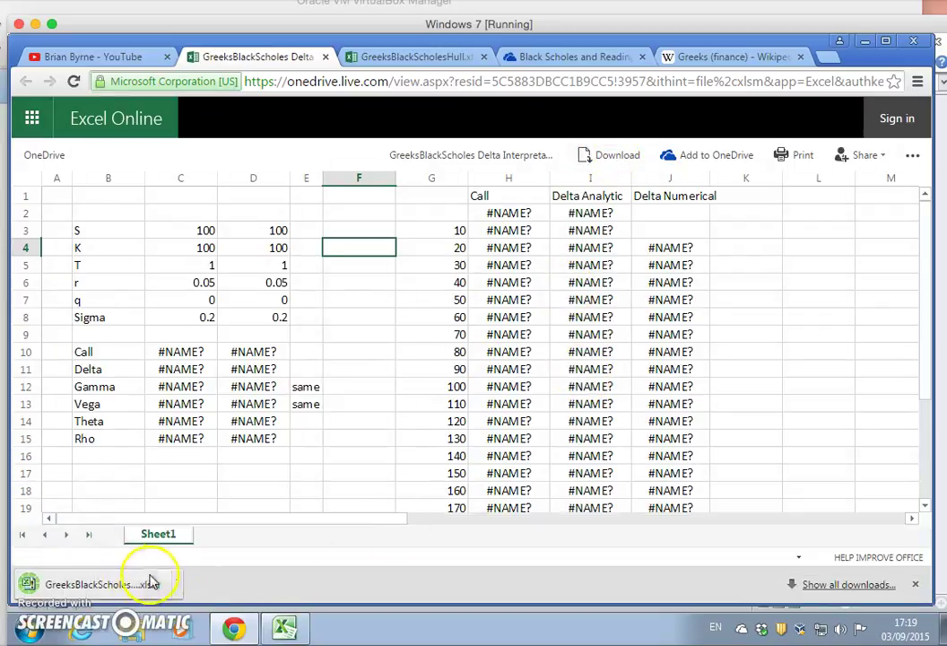
left_click(124, 584)
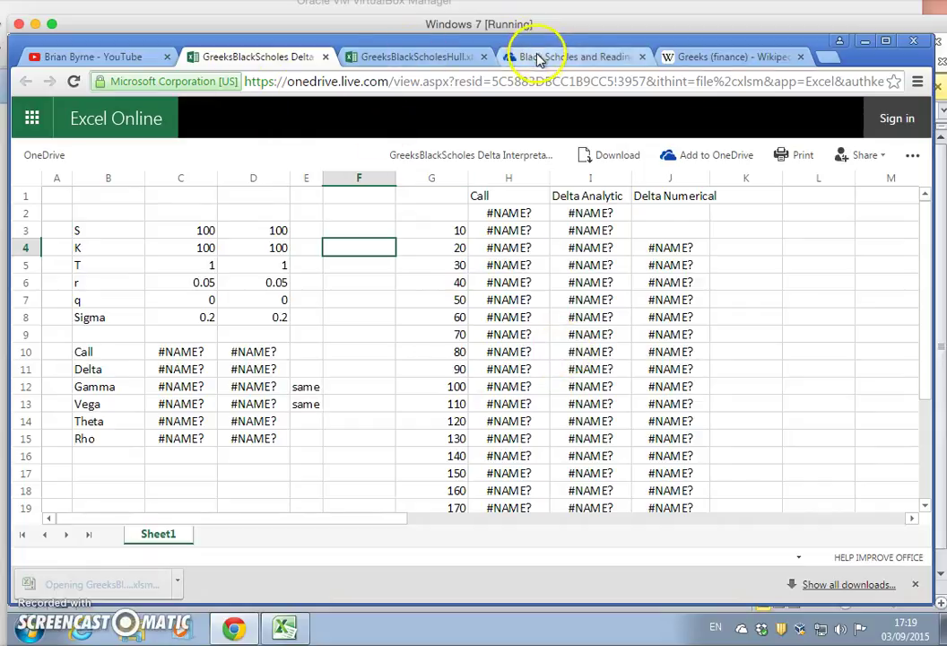
Show the Greeks (finance) article's Black-Scholes formula table at the Delta row for calls and puts.
left_click(679, 56)
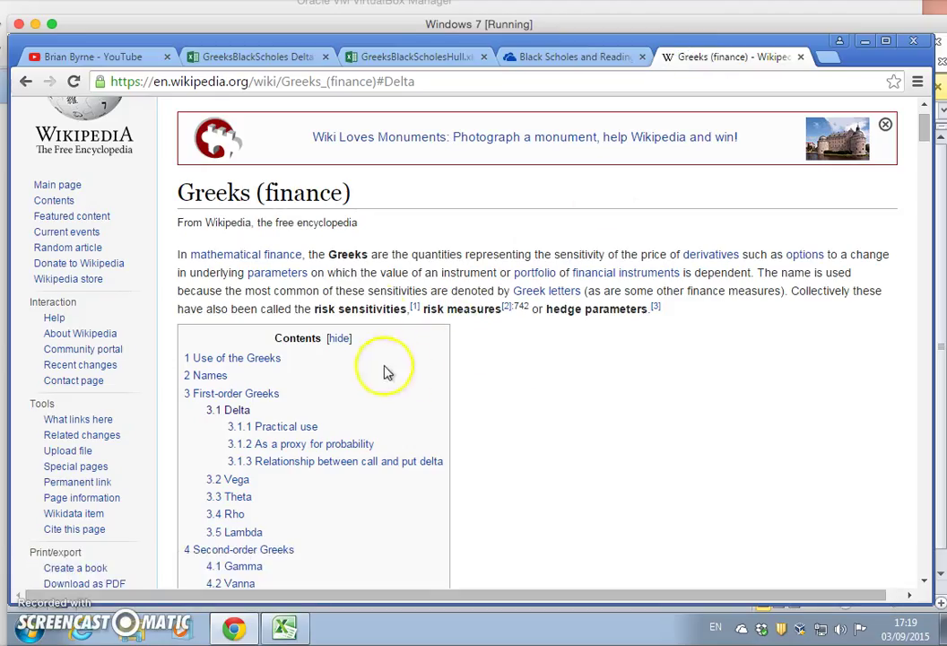
left_click(239, 409)
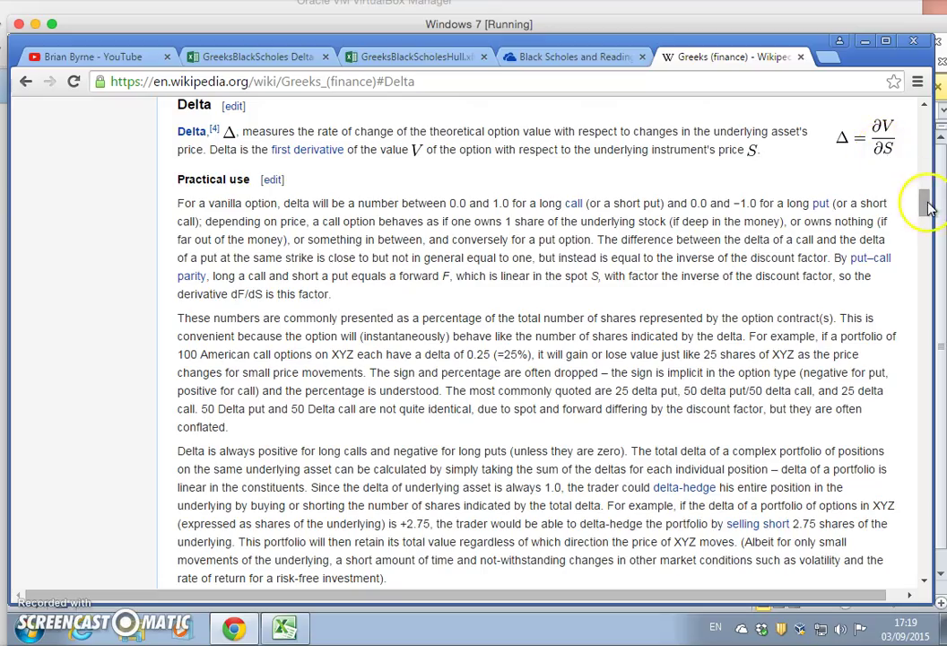
left_click_drag(928, 205, 920, 399)
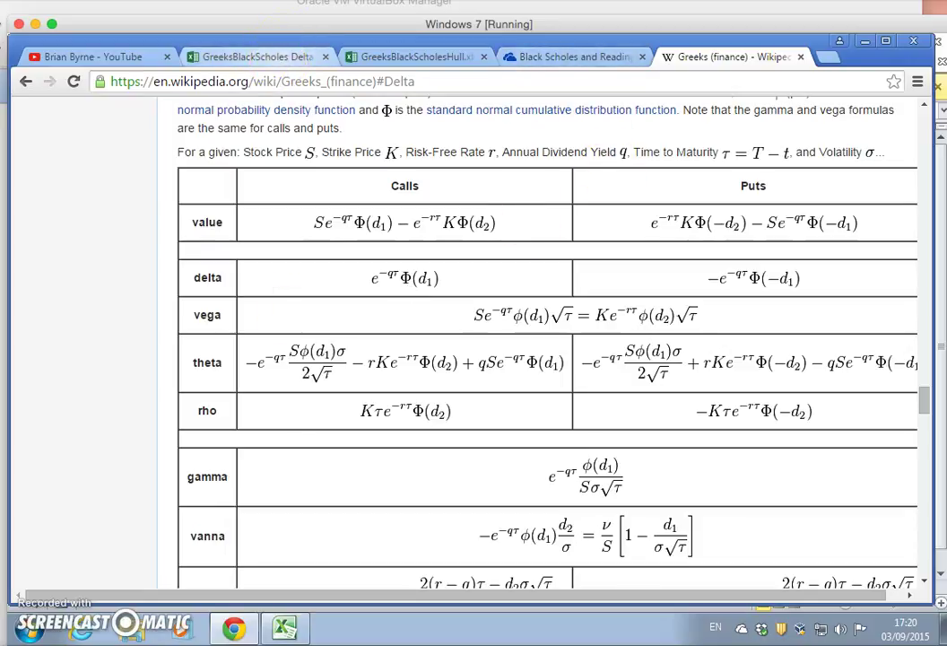
Enable editing and macros in desktop Excel so the Greeks compute real values.
left_click(285, 630)
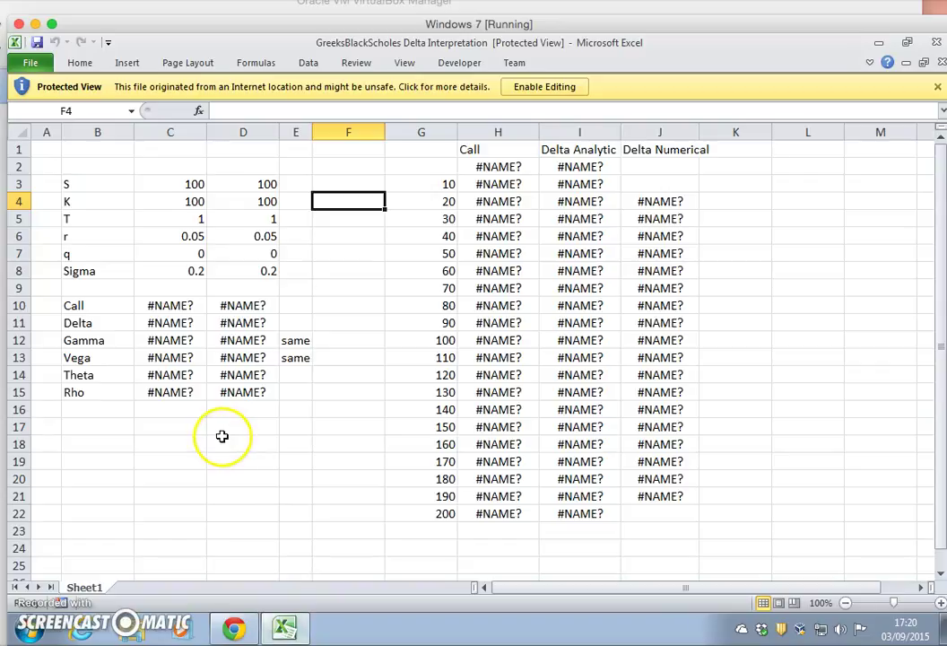
left_click(534, 86)
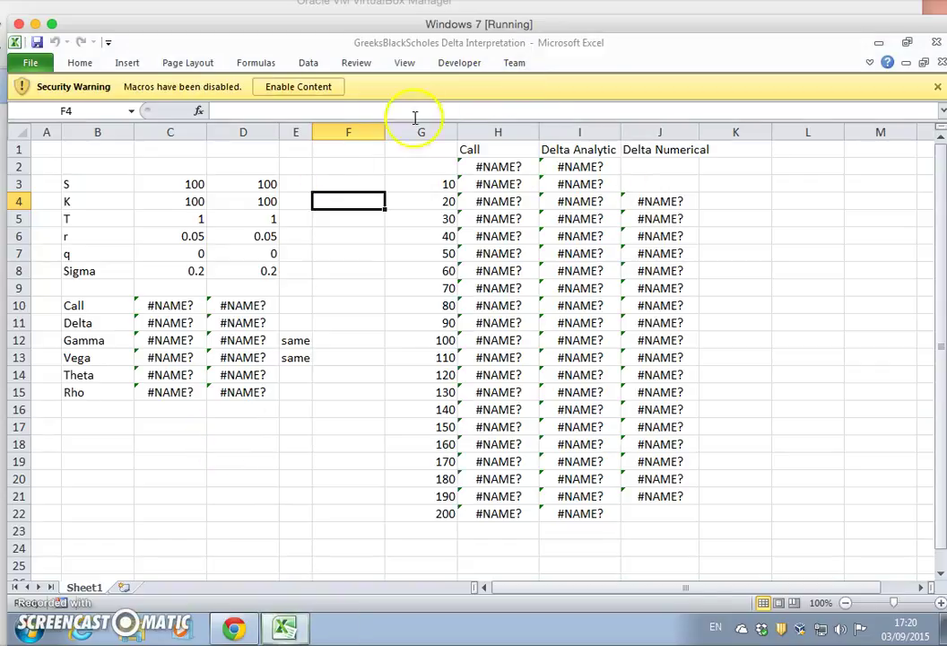
left_click(313, 90)
Check the put price formula in D10 and select the Call label in B10.
left_click(229, 374)
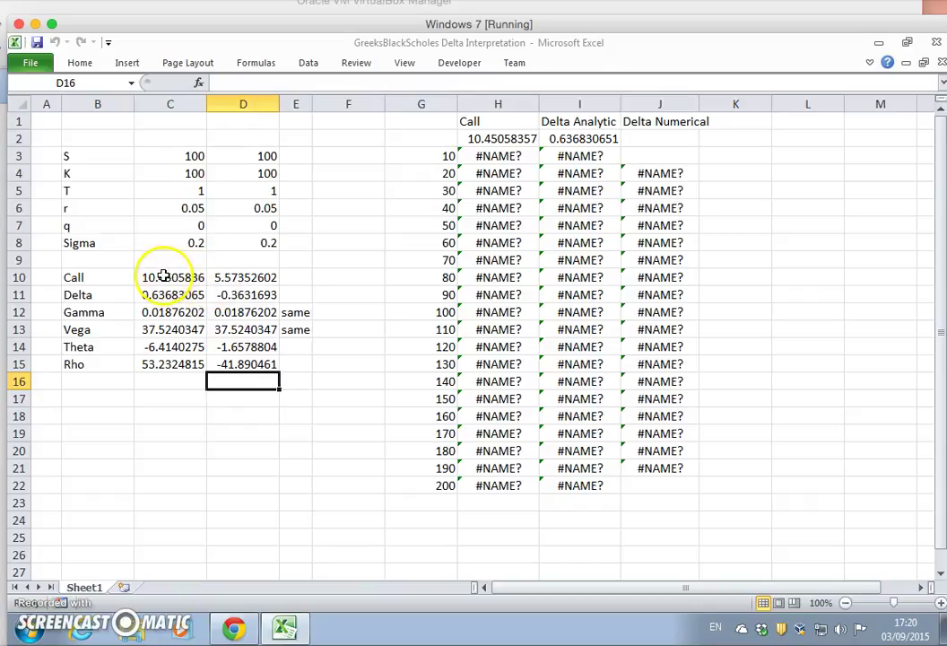
left_click(229, 279)
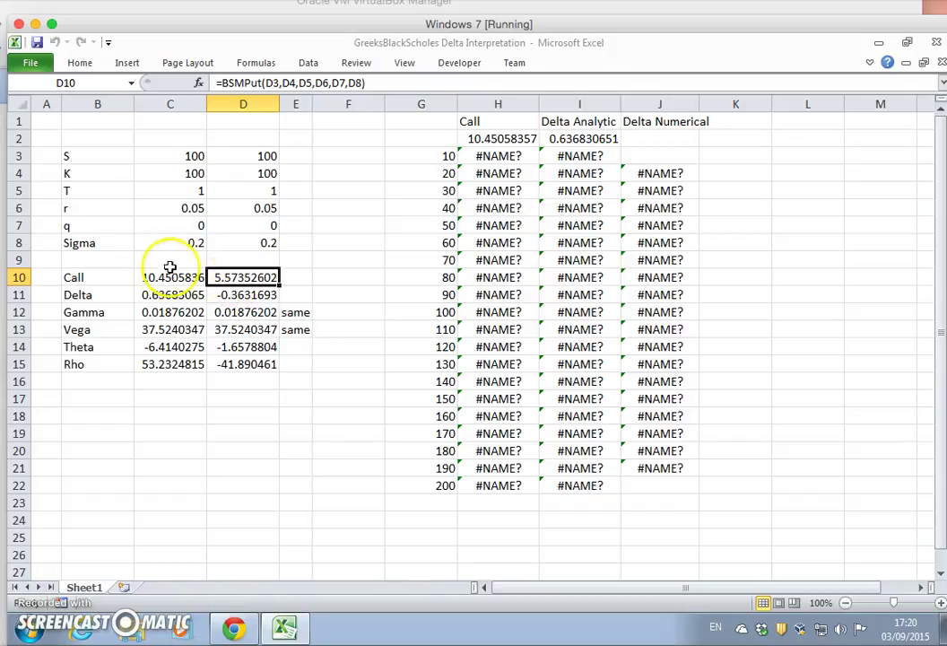
left_click(94, 278)
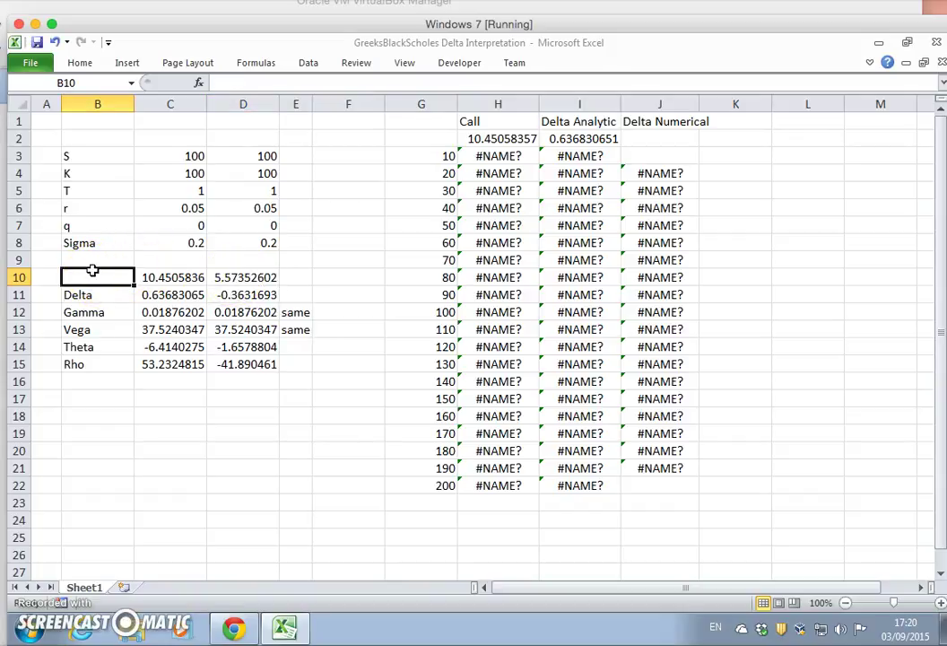
Insert cells at B9:D9, shifting the results down one row.
left_click_drag(118, 262, 232, 265)
right_click(234, 262)
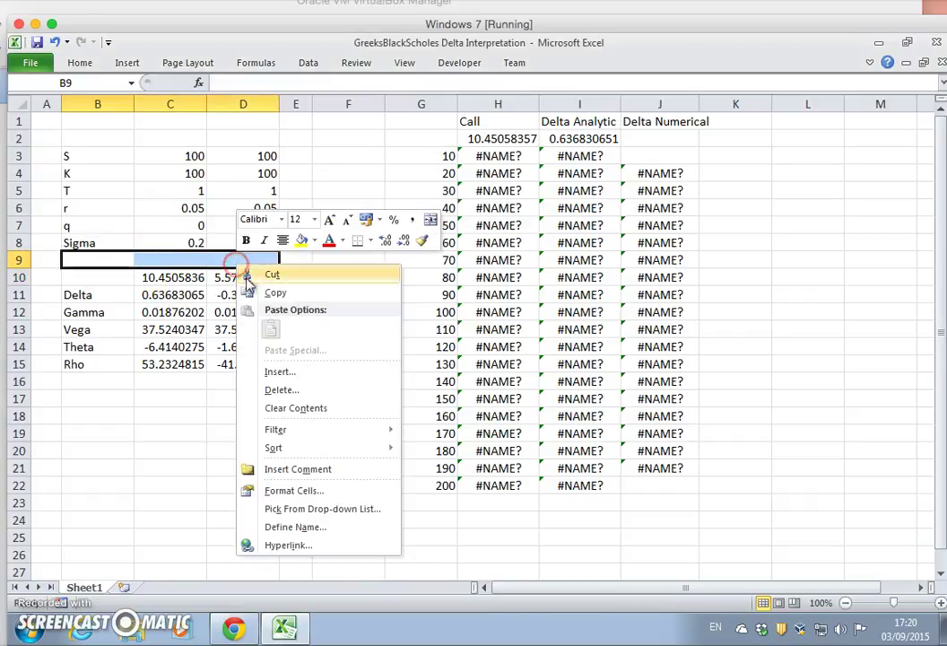
left_click(281, 368)
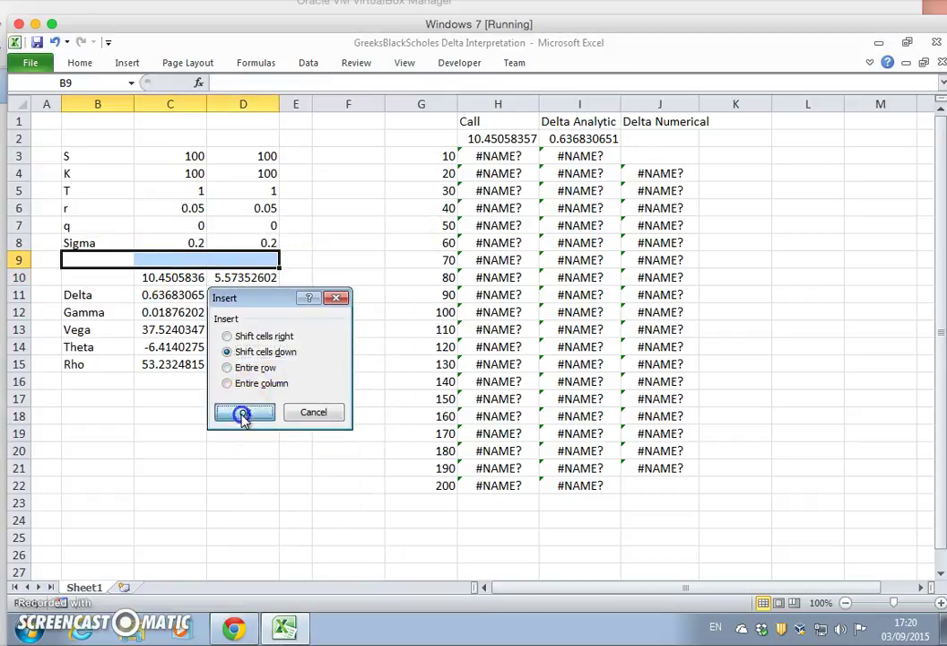
left_click(244, 414)
Head C10 'Call' and D10 'Put', then check the price formulas in C11 and D11.
left_click(178, 278)
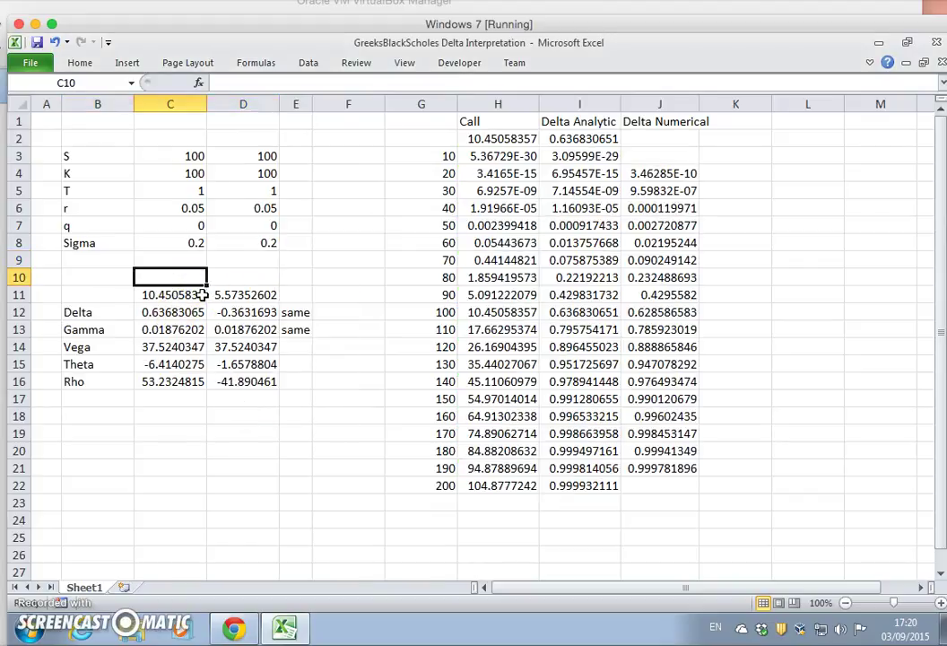
type("Ca")
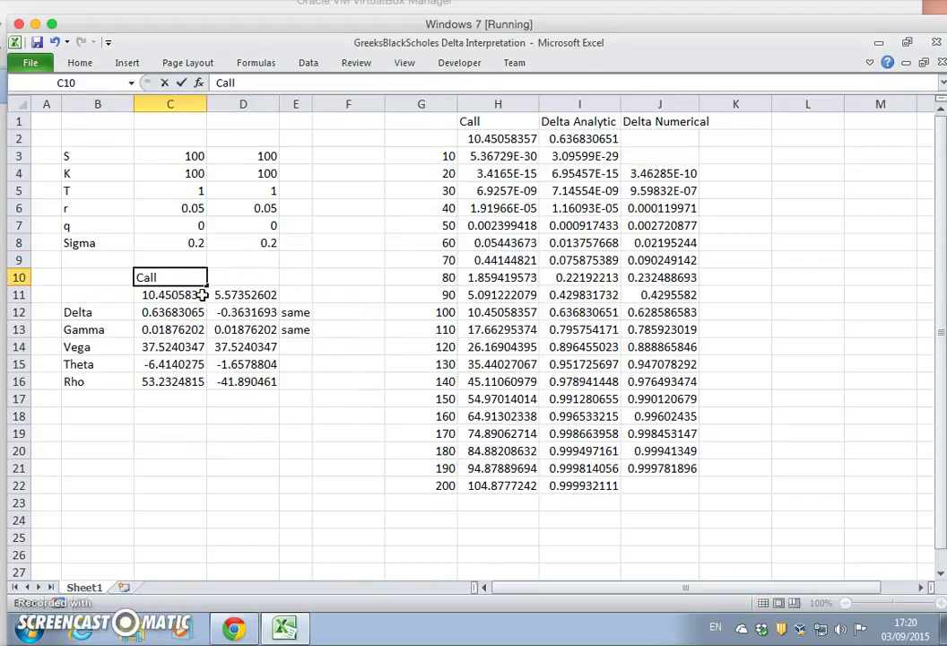
type("ll")
key("Tab")
type("P")
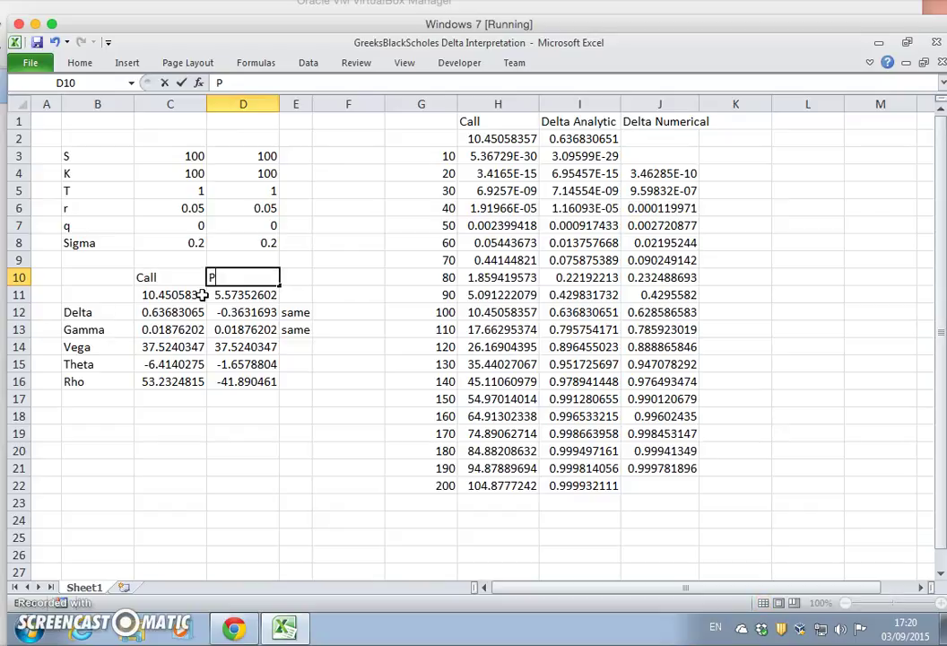
key("Return")
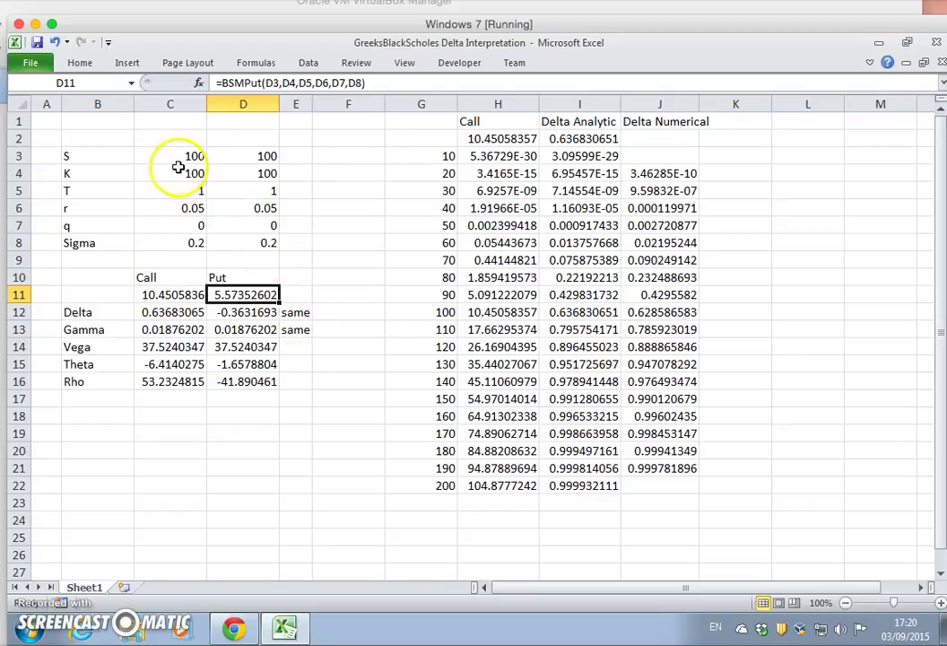
left_click(171, 294)
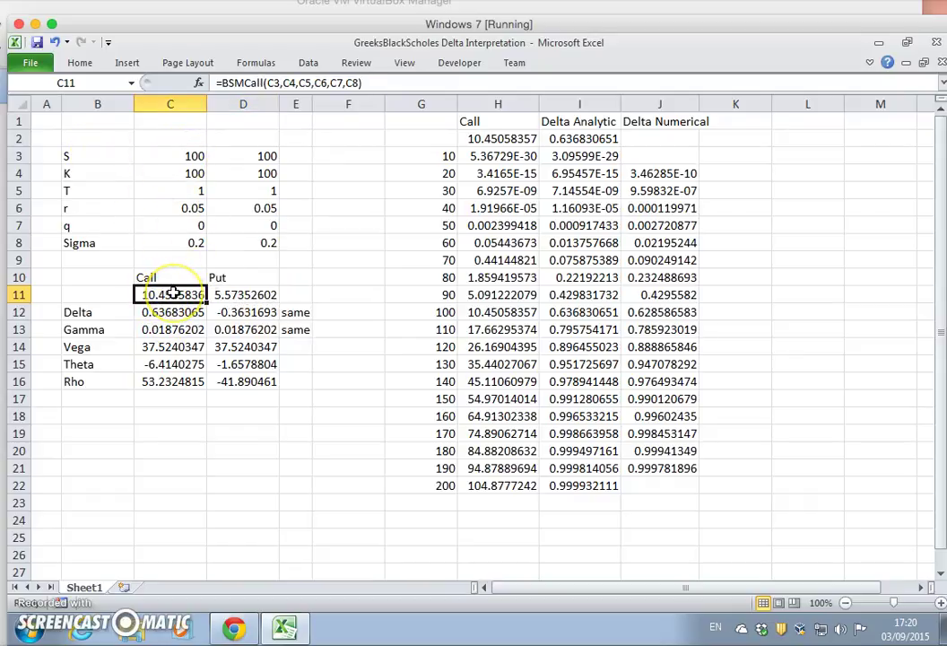
left_click(237, 293)
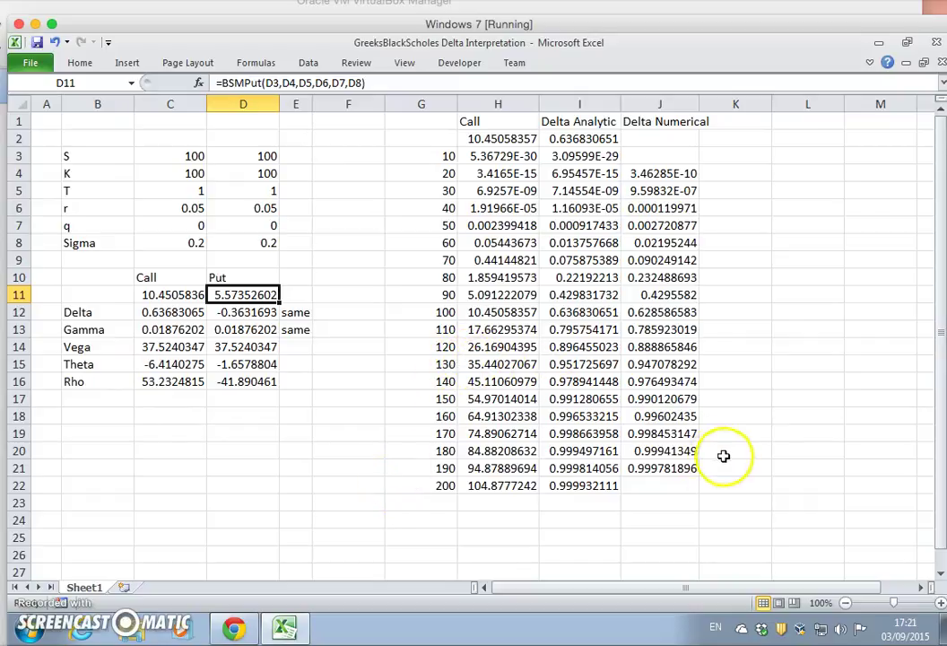
Delete column J, the Delta Numerical column, from the strike table.
left_click(651, 102)
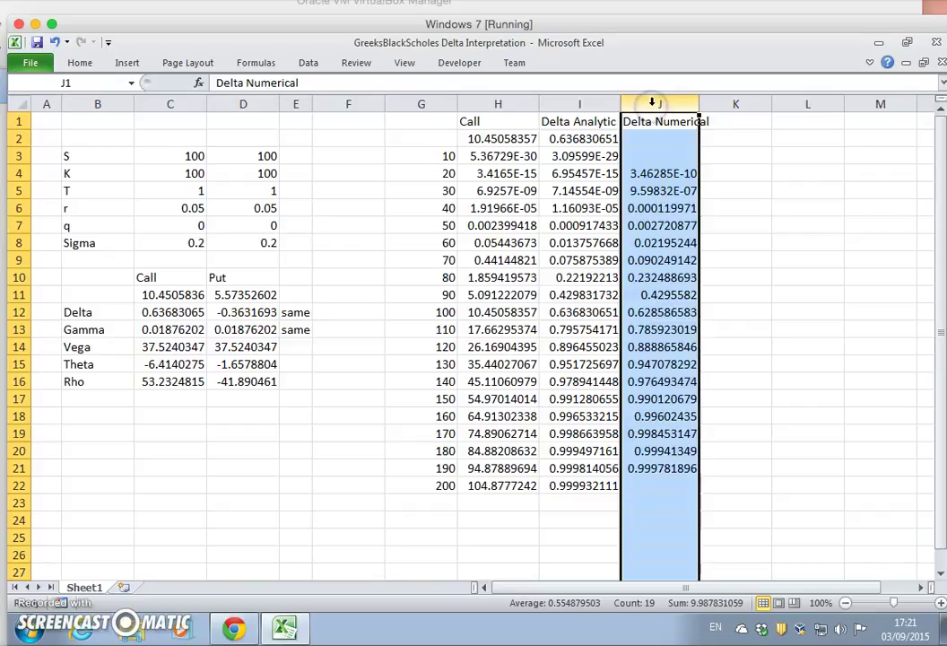
right_click(652, 102)
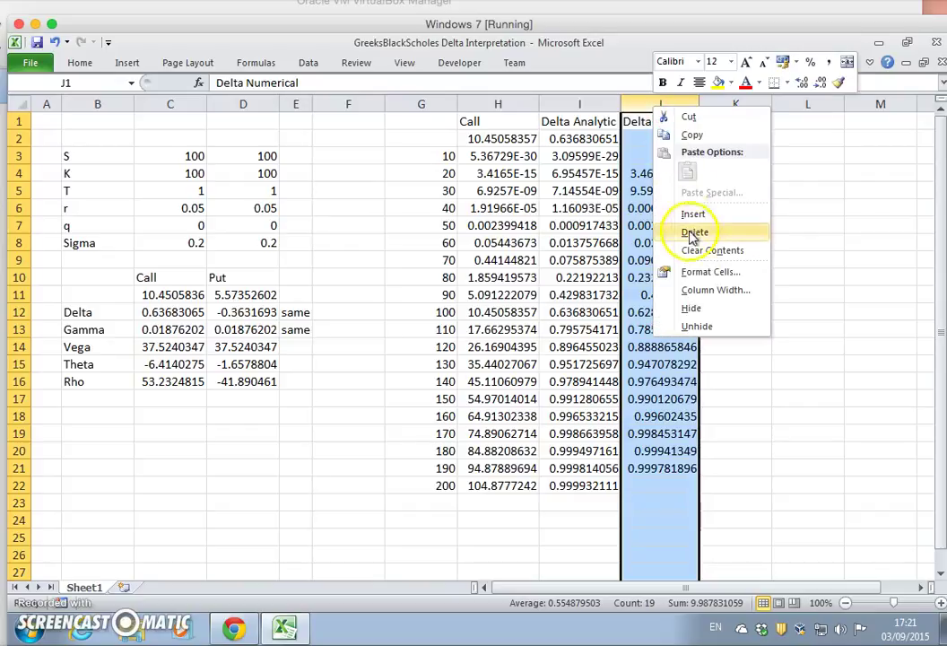
left_click(694, 233)
left_click(737, 274)
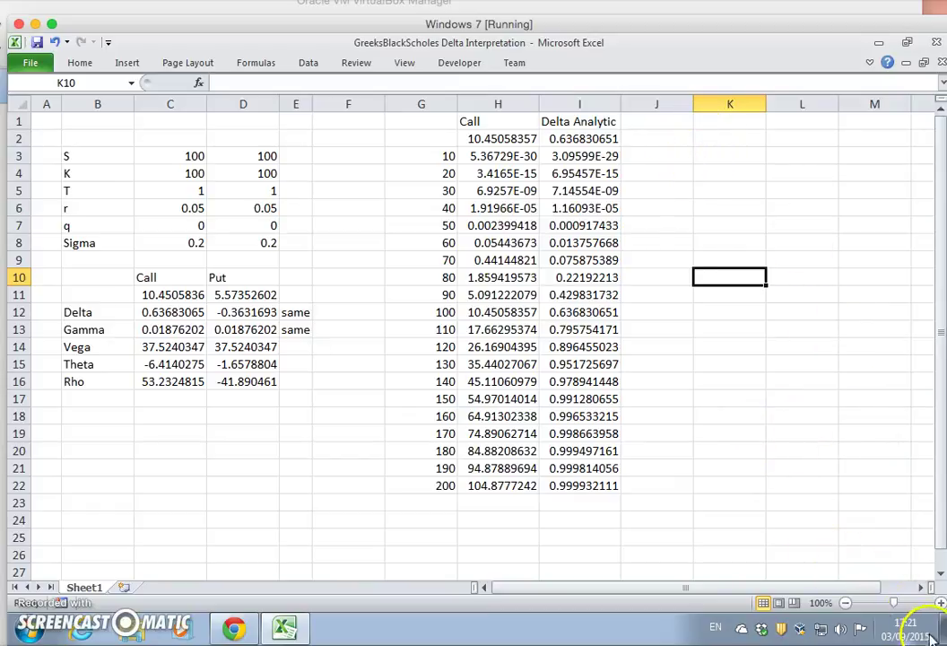
left_click(922, 588)
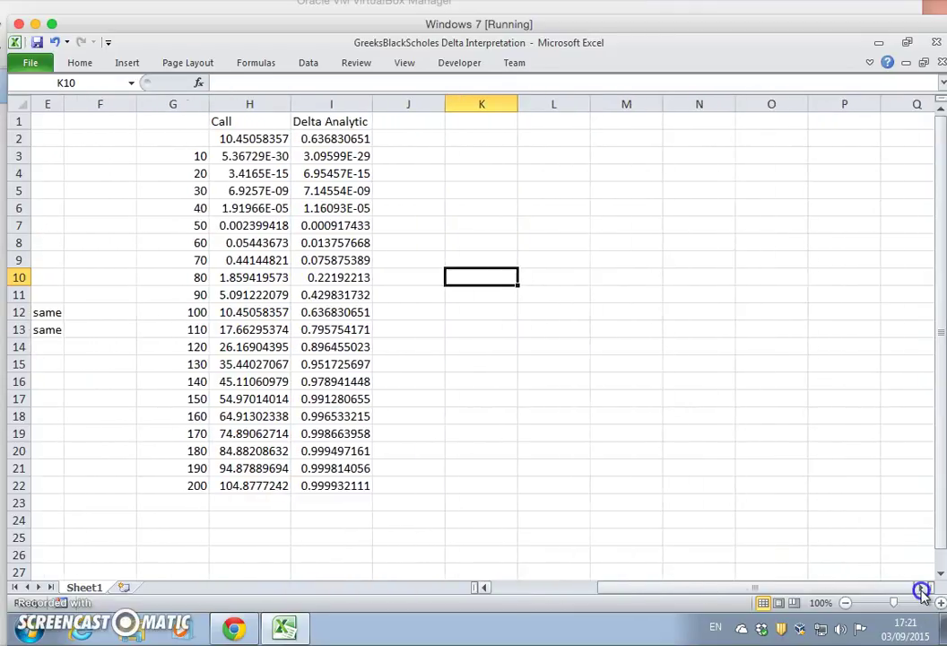
left_click(922, 589)
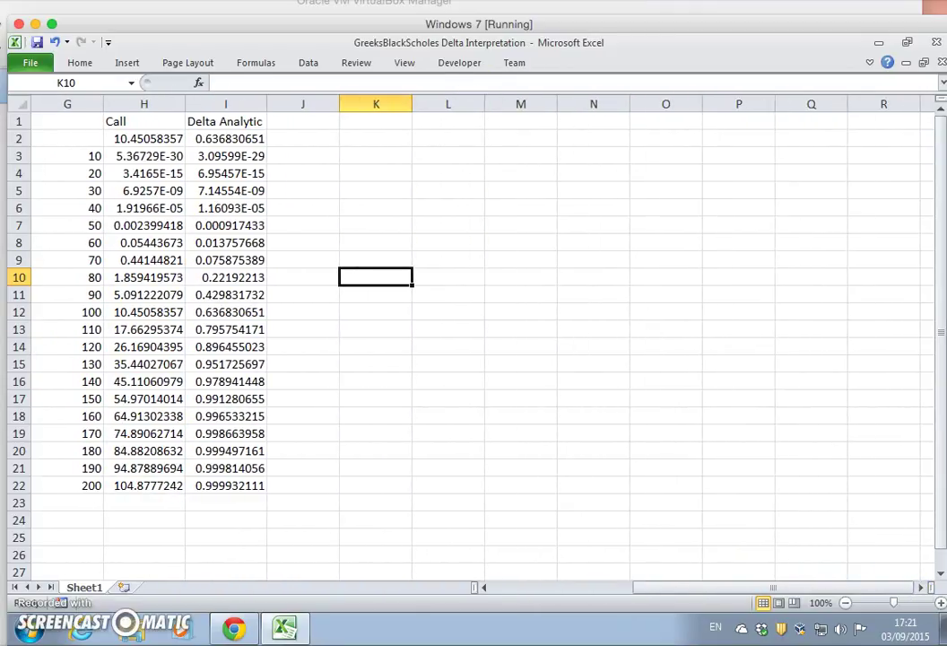
left_click(126, 63)
left_click(470, 272)
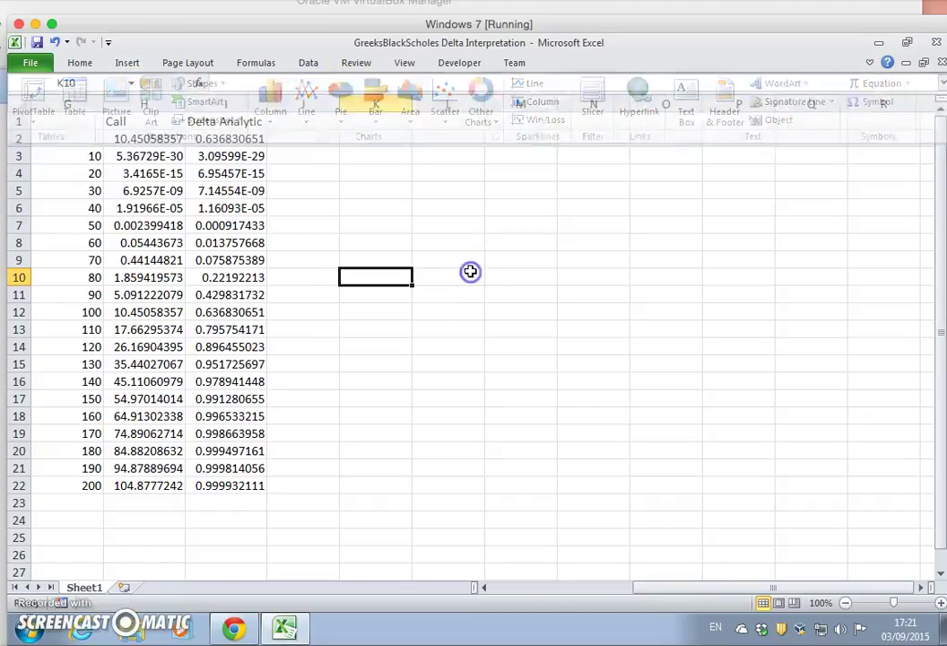
left_click(119, 65)
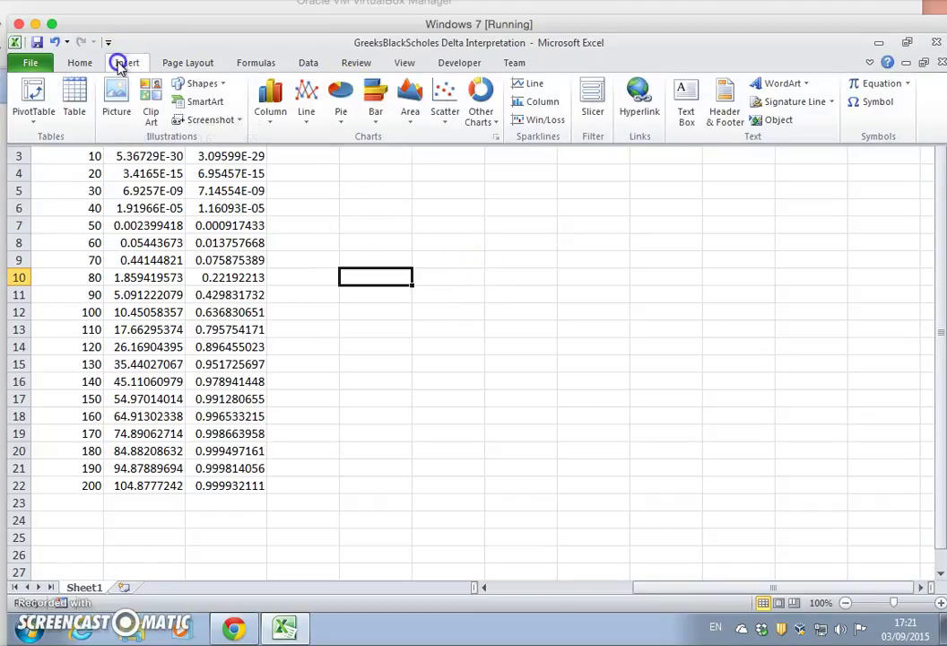
left_click(315, 167)
left_click_drag(85, 123, 198, 152)
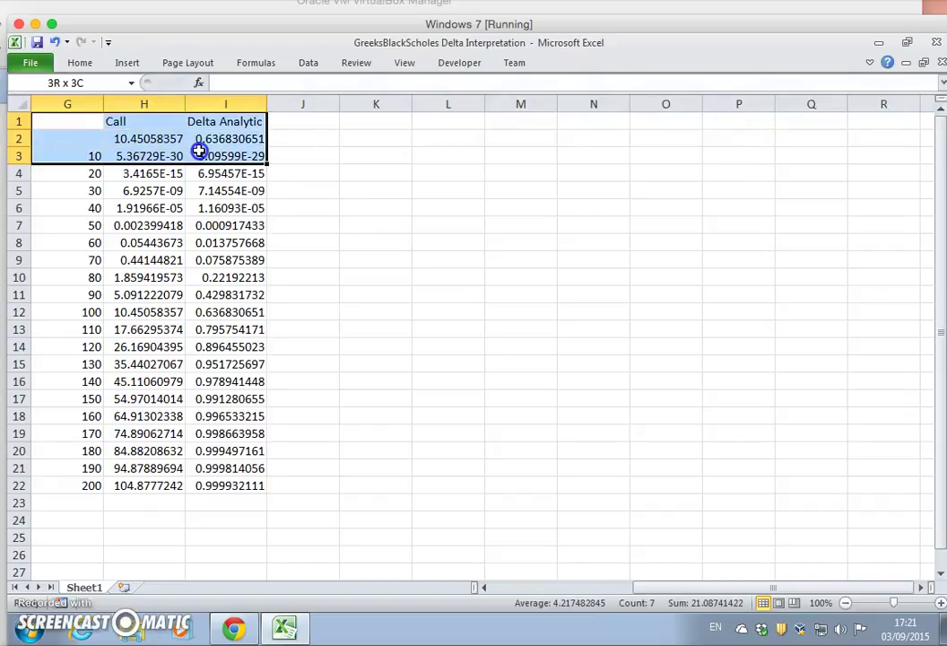
left_click(131, 155)
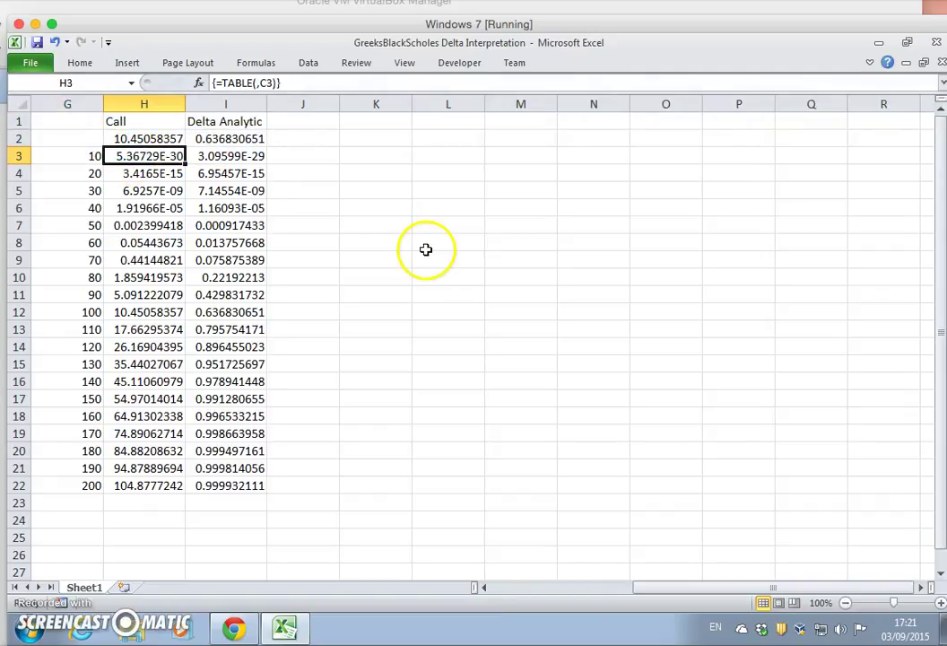
Enter the link formula =G1 in cell L1.
left_click(372, 122)
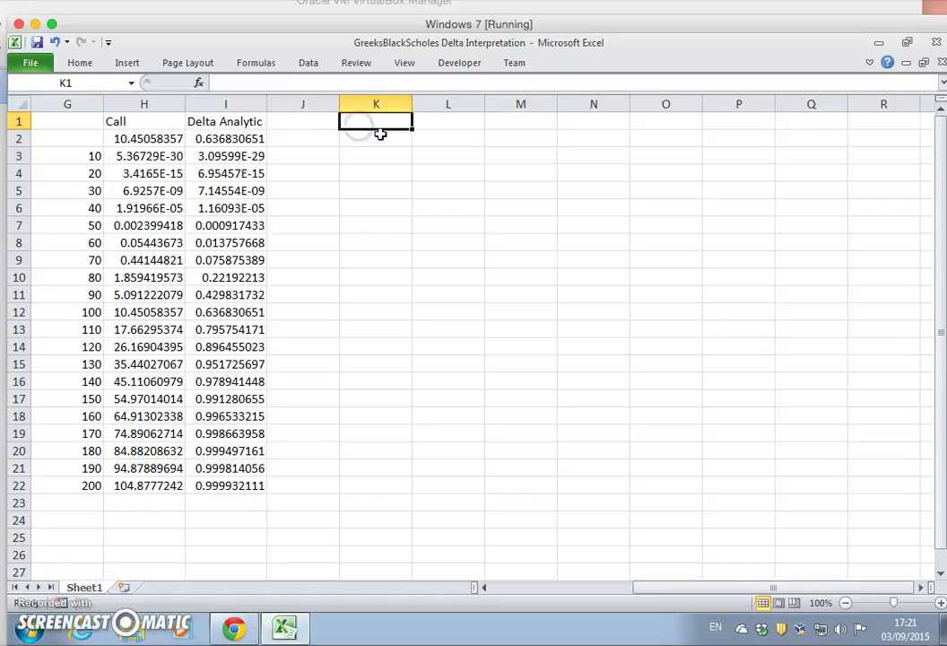
key("Right")
type("=")
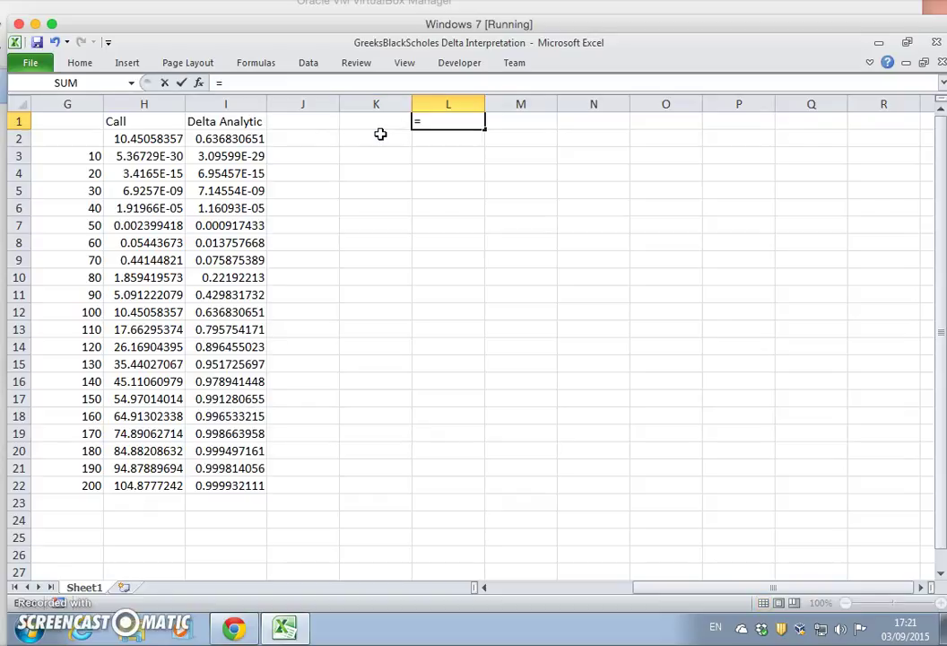
left_click(88, 120)
key("Return")
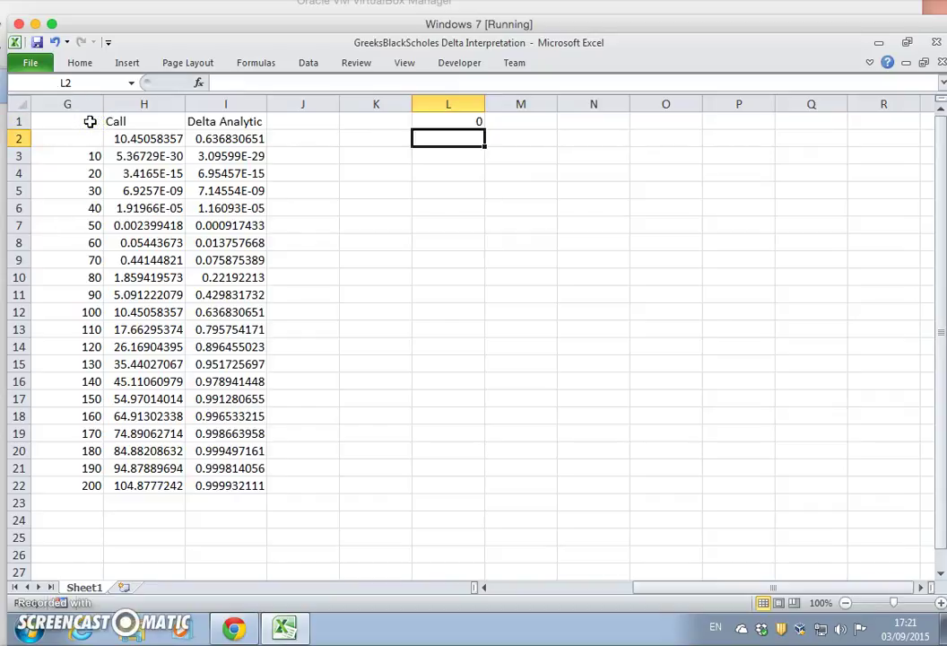
Fill the link over L1:N22, clear row 2, and check the delta and I11 formulas.
left_click(462, 125)
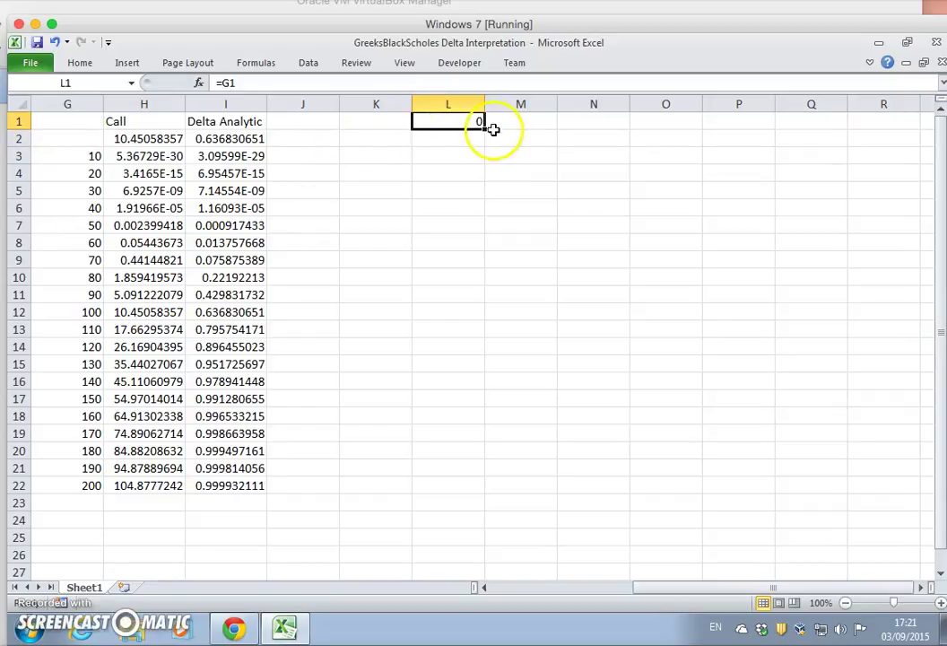
left_click_drag(484, 126, 628, 493)
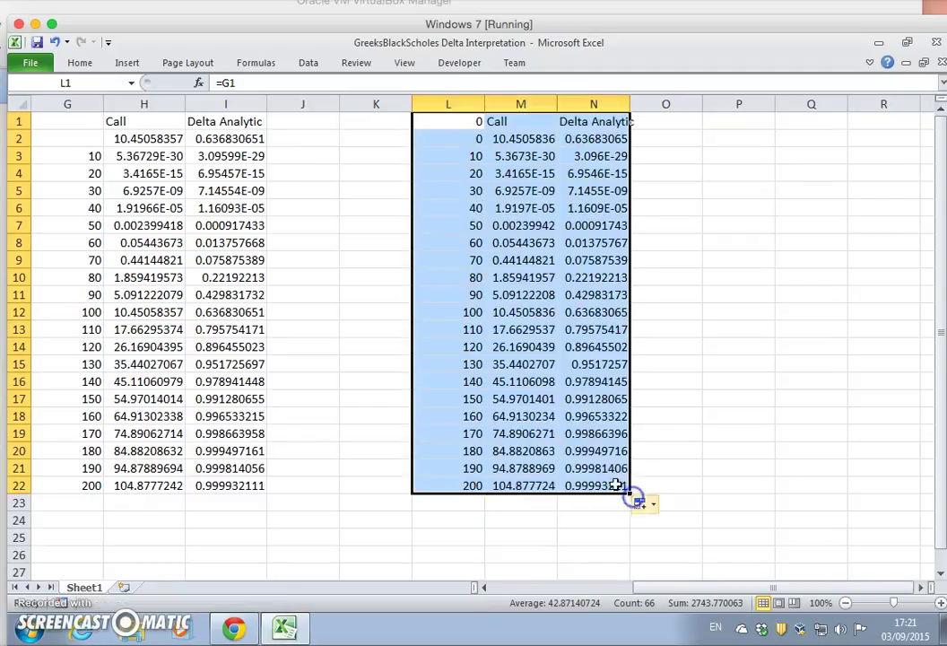
left_click(470, 123)
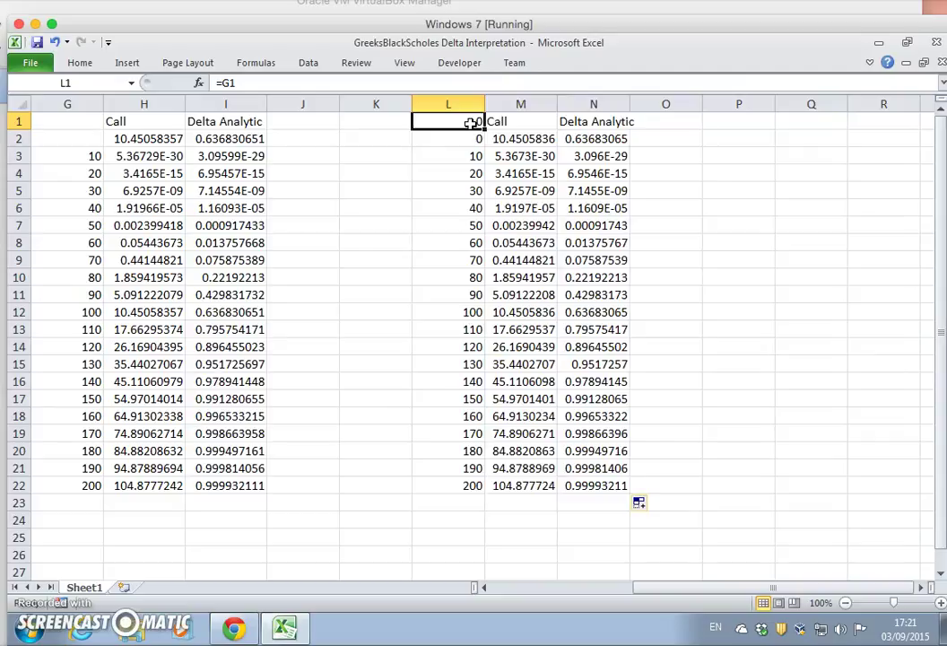
left_click_drag(475, 139, 570, 138)
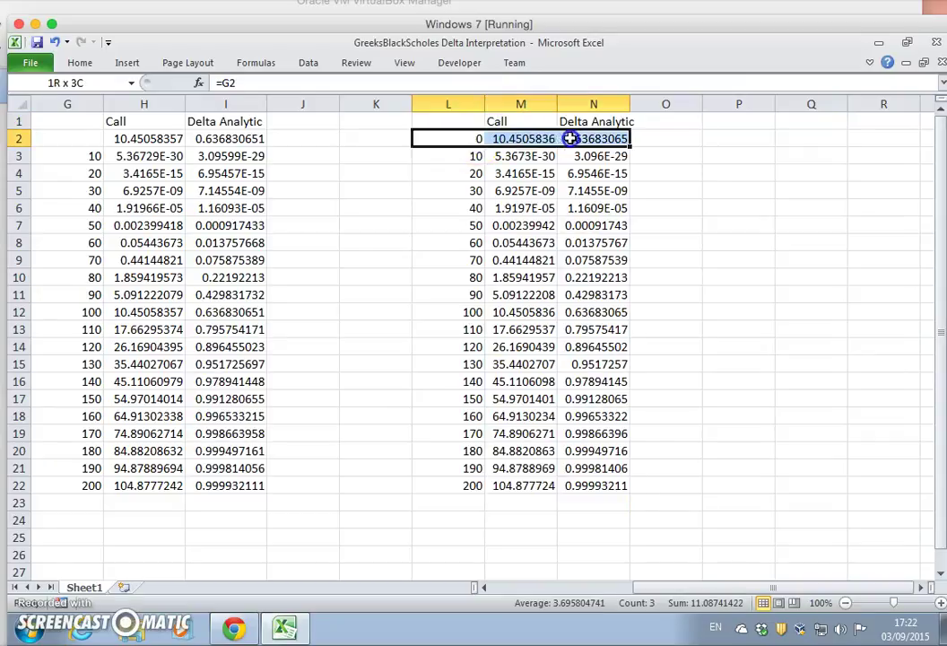
key("Delete")
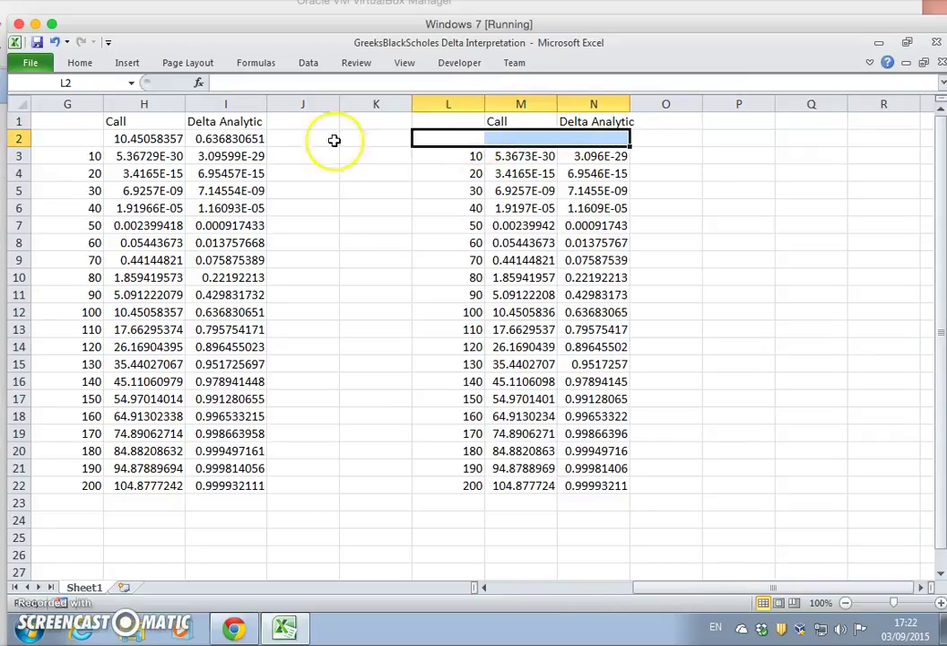
left_click(232, 143)
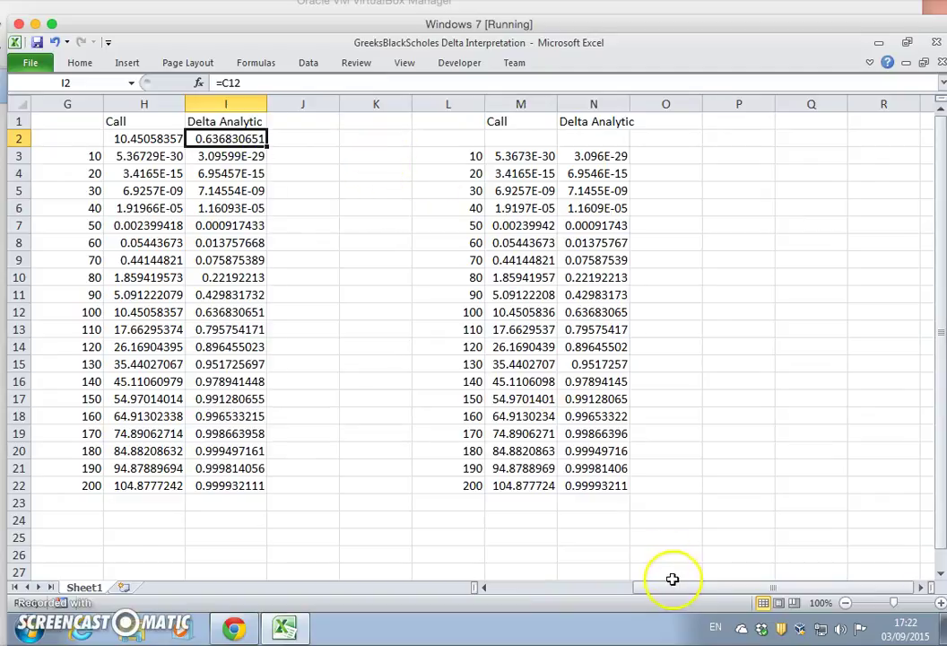
left_click_drag(668, 592, 688, 599)
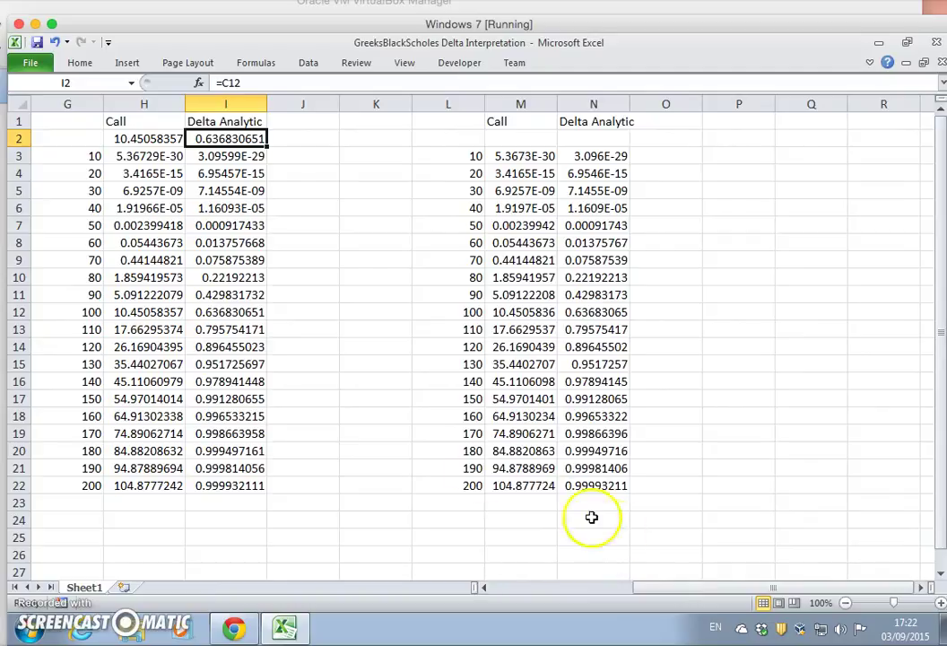
left_click(226, 295)
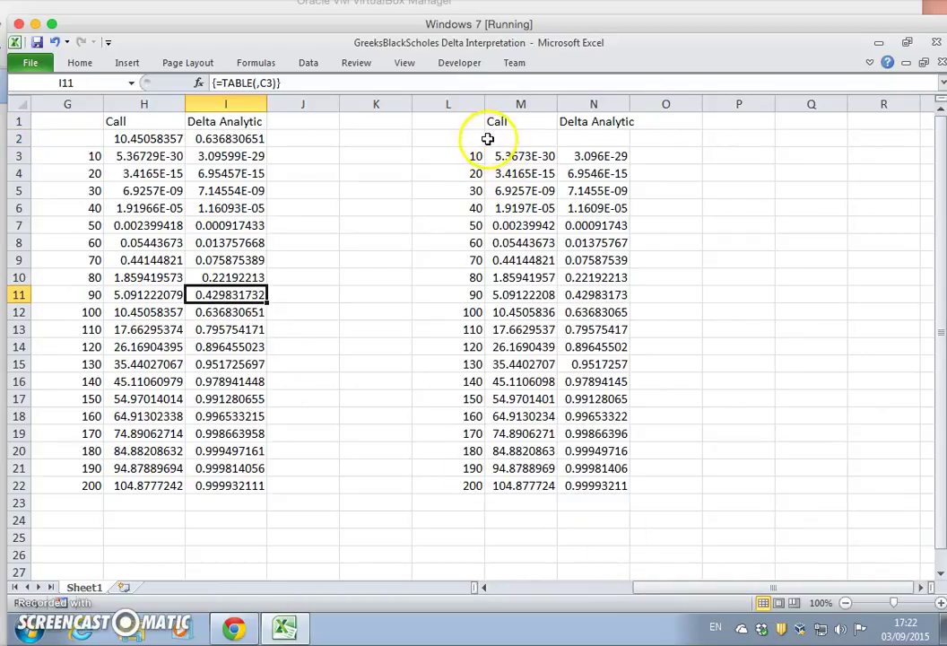
Label M2 'Call' and N2 'Delta'.
left_click_drag(458, 134, 573, 131)
right_click(567, 137)
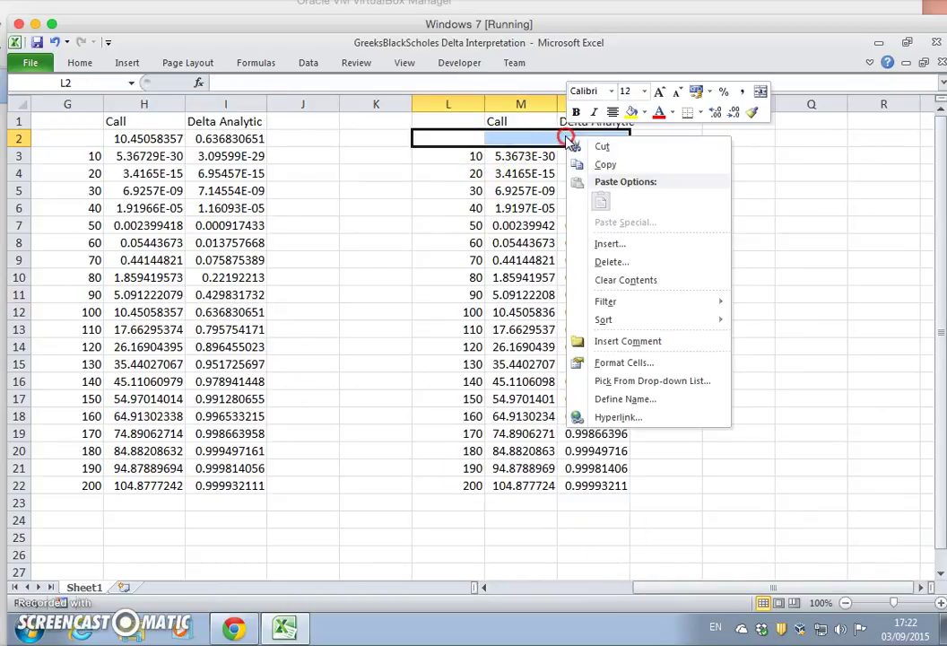
left_click(668, 194)
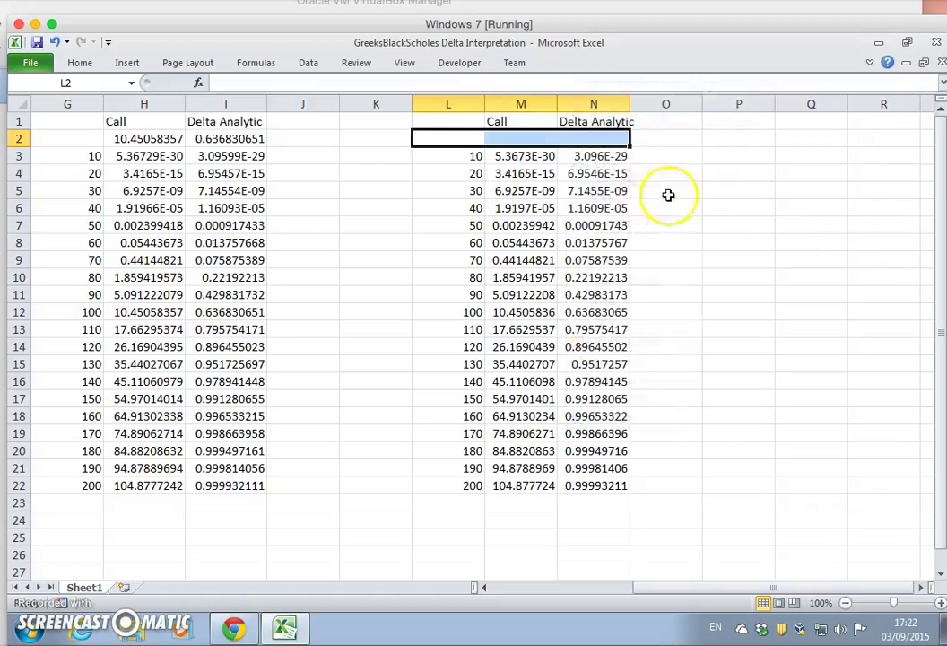
left_click(522, 139)
type("Call")
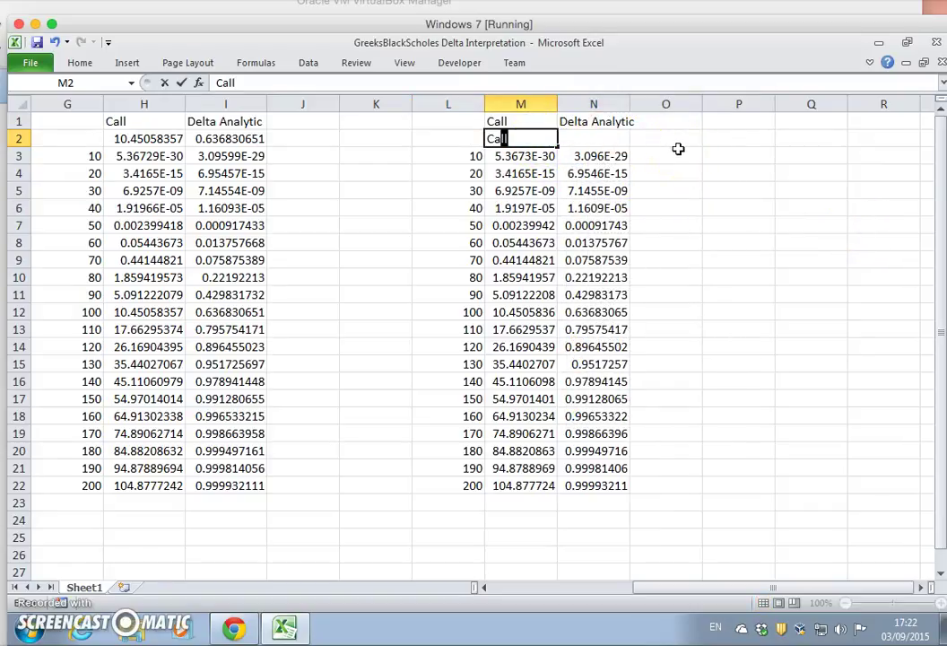
key("Tab")
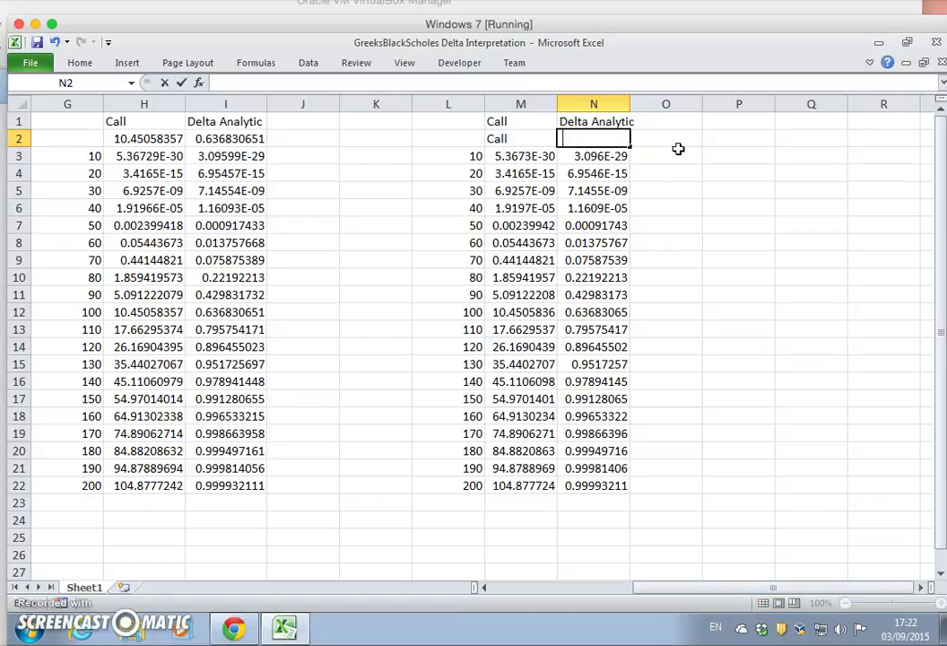
key("Down")
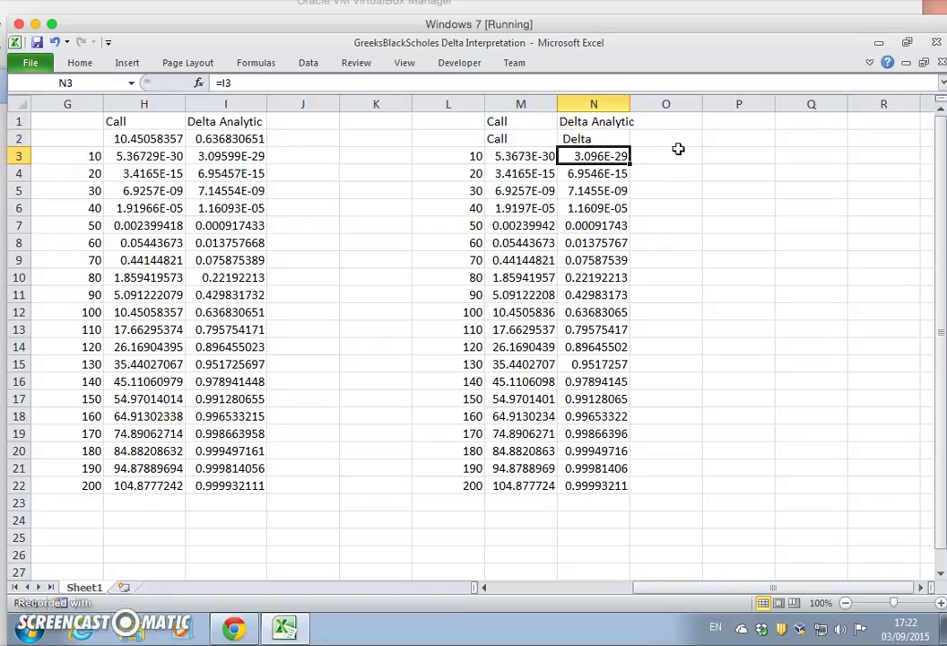
Chart L2:N22 as a Scatter with Smooth Lines and move it up beside the table.
left_click_drag(457, 139, 596, 486)
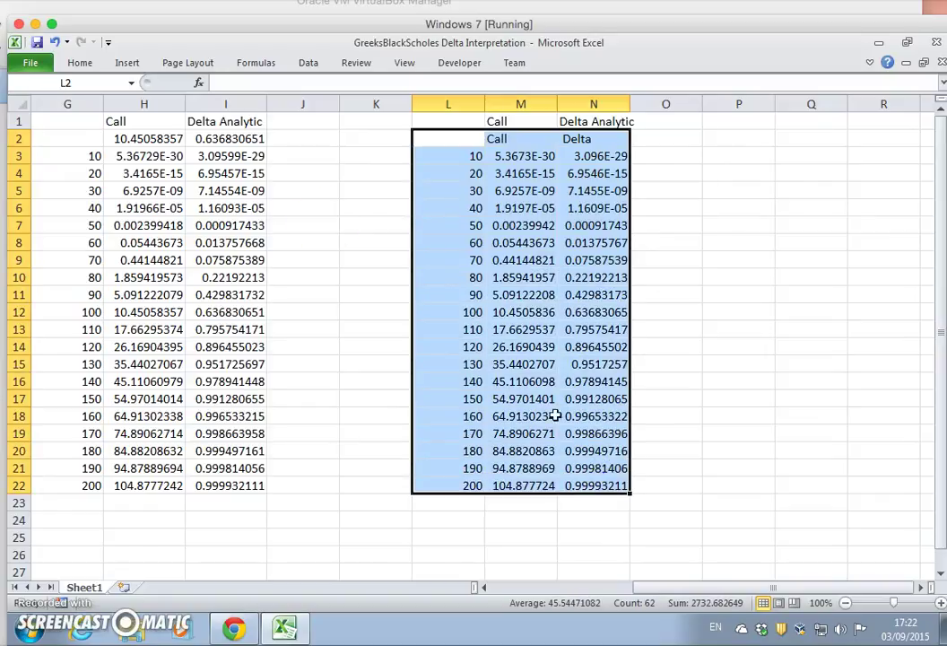
left_click(128, 62)
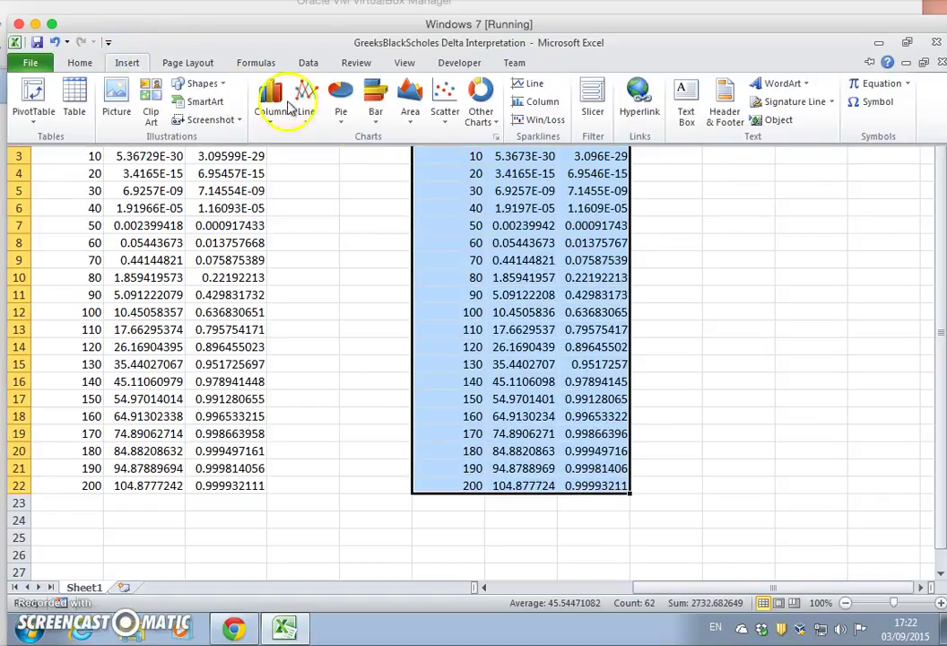
left_click(446, 95)
left_click(455, 212)
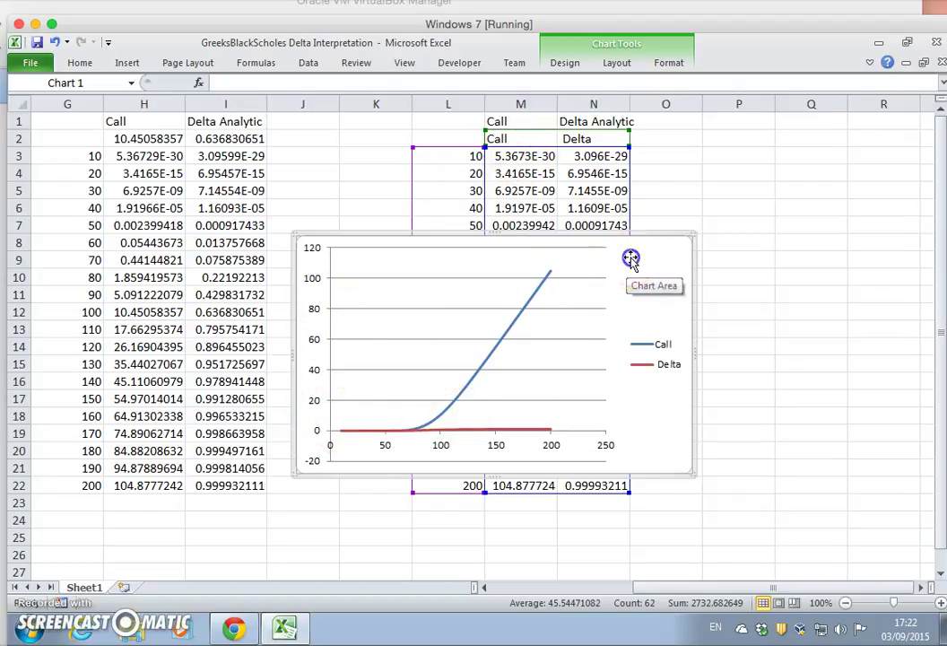
left_click_drag(671, 252, 783, 148)
Copy the Call-and-Delta chart and shrink it slightly.
right_click(779, 153)
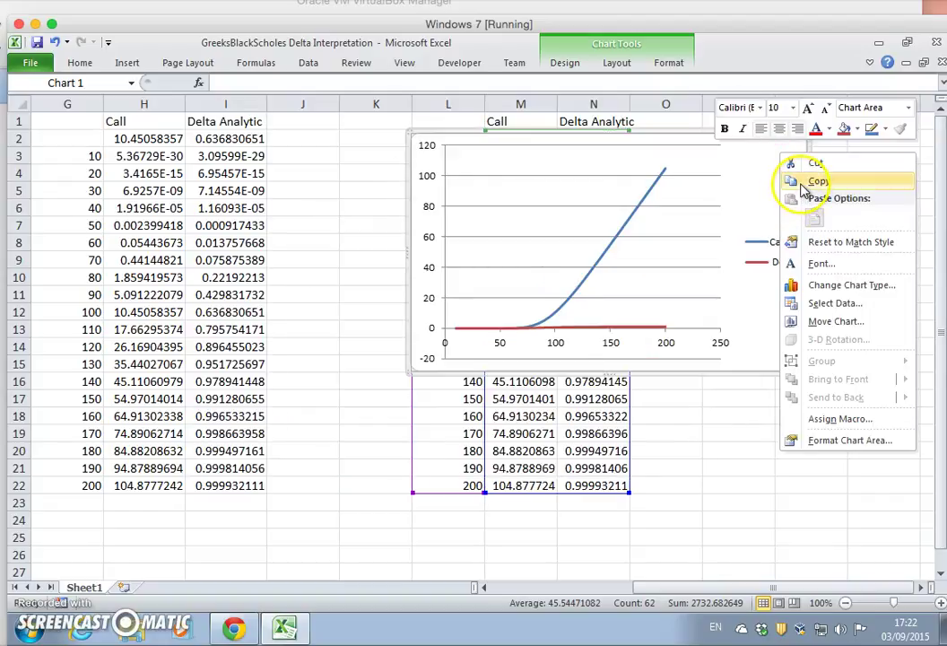
left_click(803, 184)
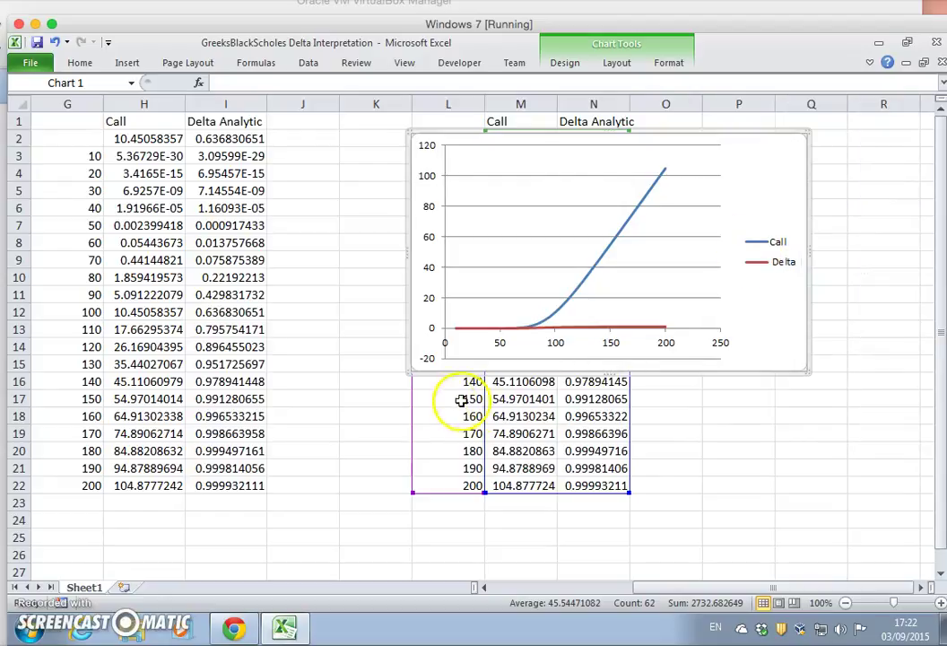
left_click(380, 393)
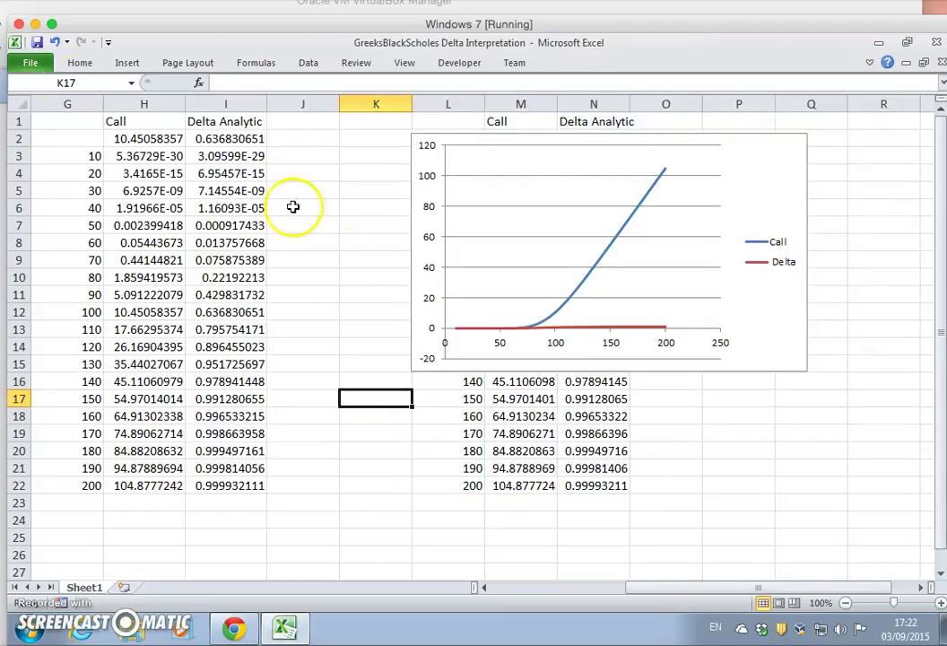
left_click(80, 62)
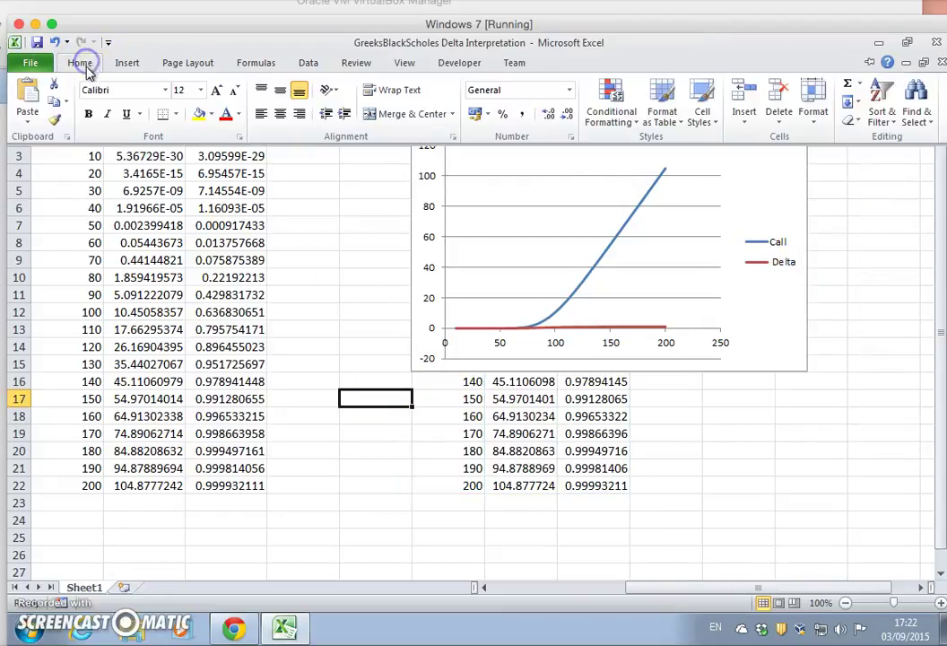
left_click(852, 417)
left_click(798, 368)
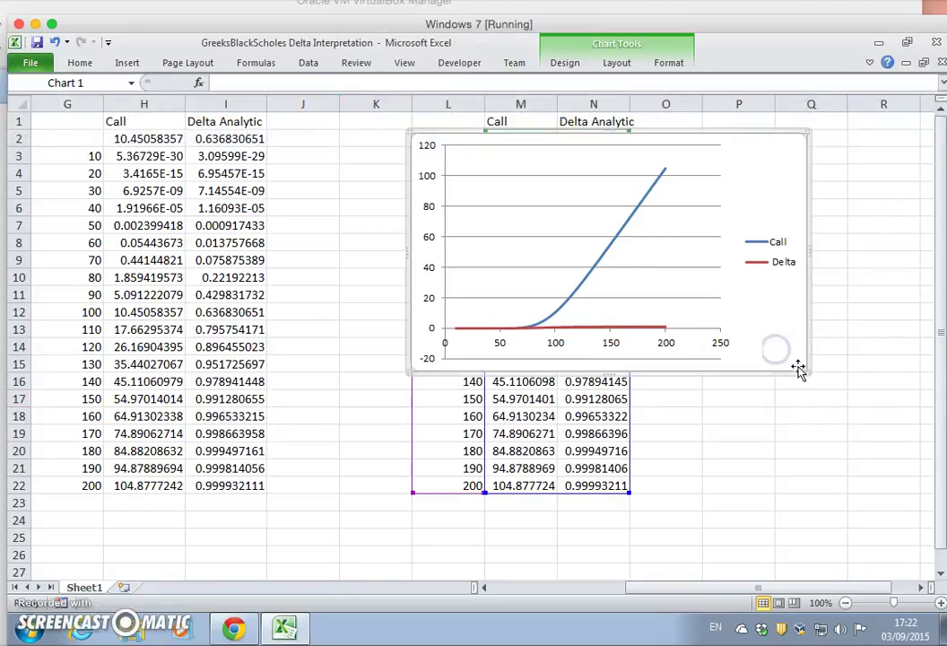
left_click_drag(806, 369, 778, 350)
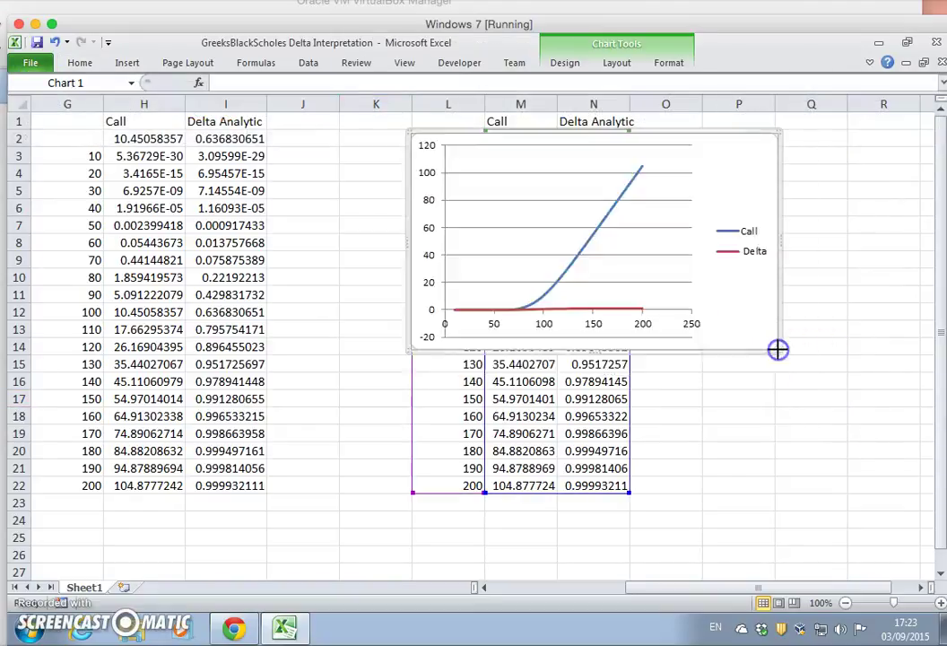
Paste a duplicate of the chart near K16 and position it beneath the original.
right_click(736, 171)
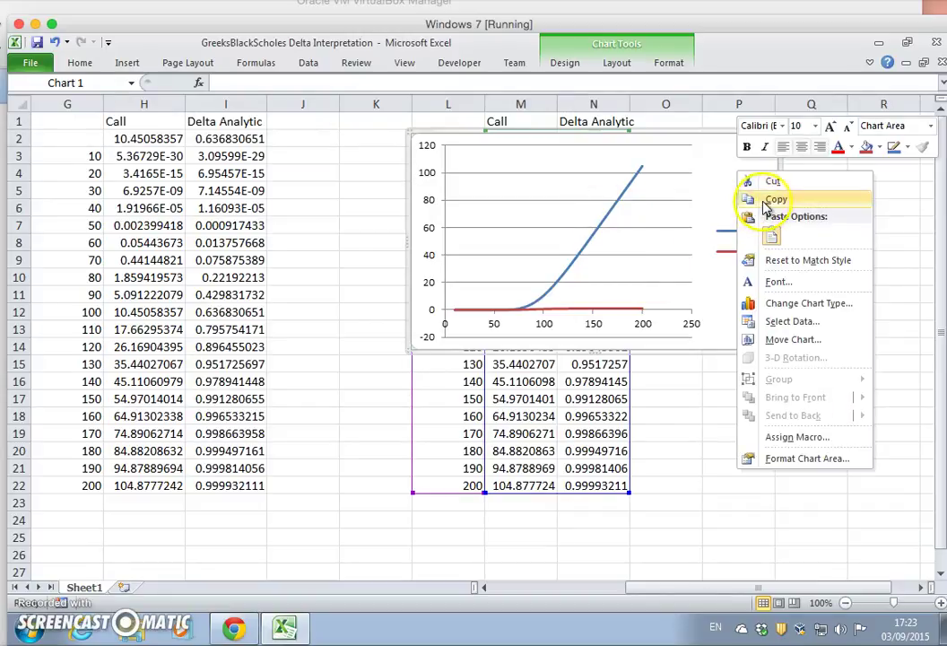
left_click(757, 193)
left_click(388, 377)
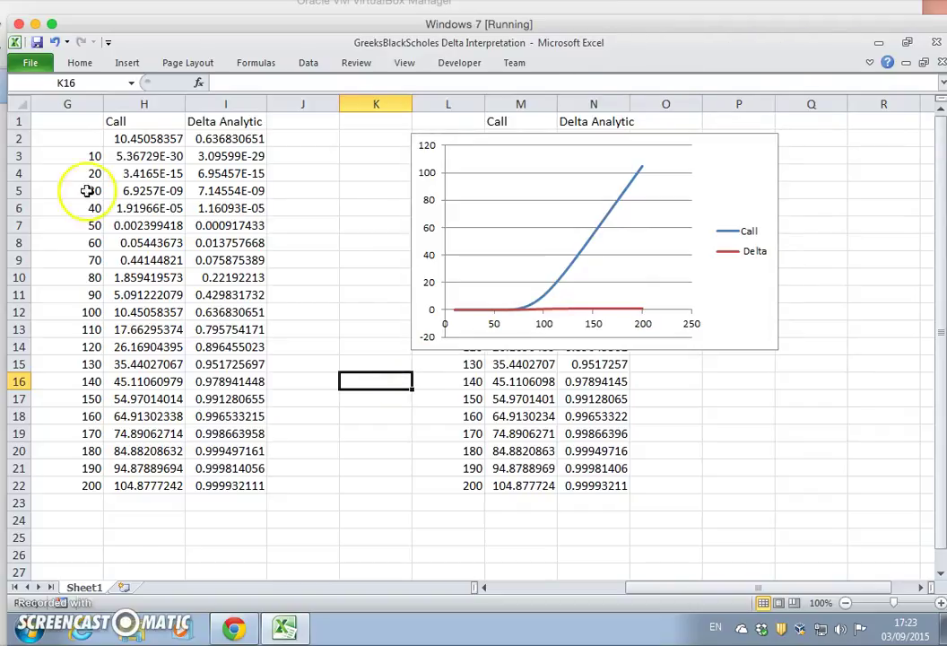
left_click(80, 63)
left_click(36, 86)
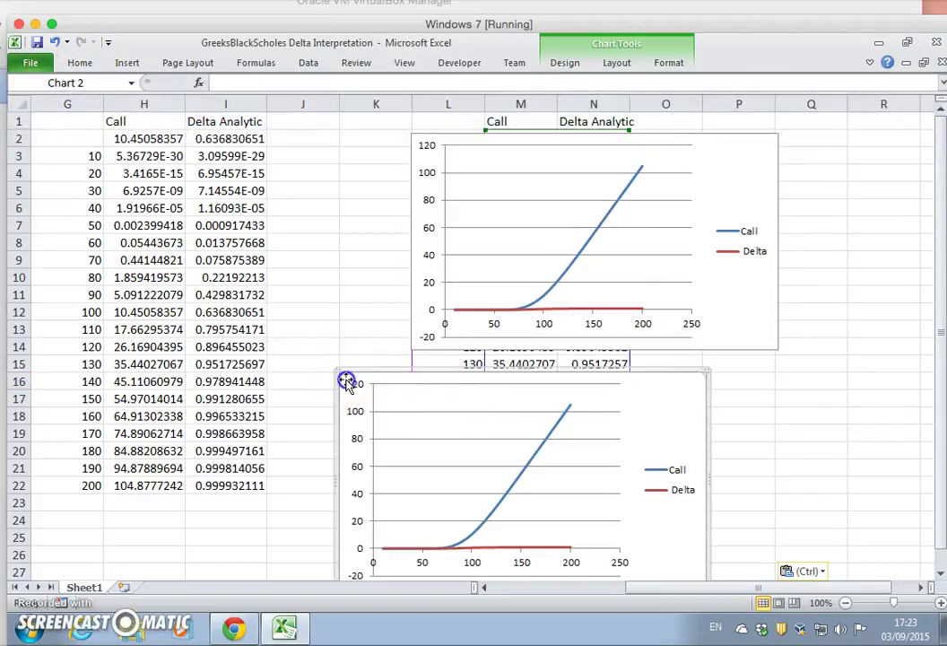
left_click_drag(350, 378, 416, 362)
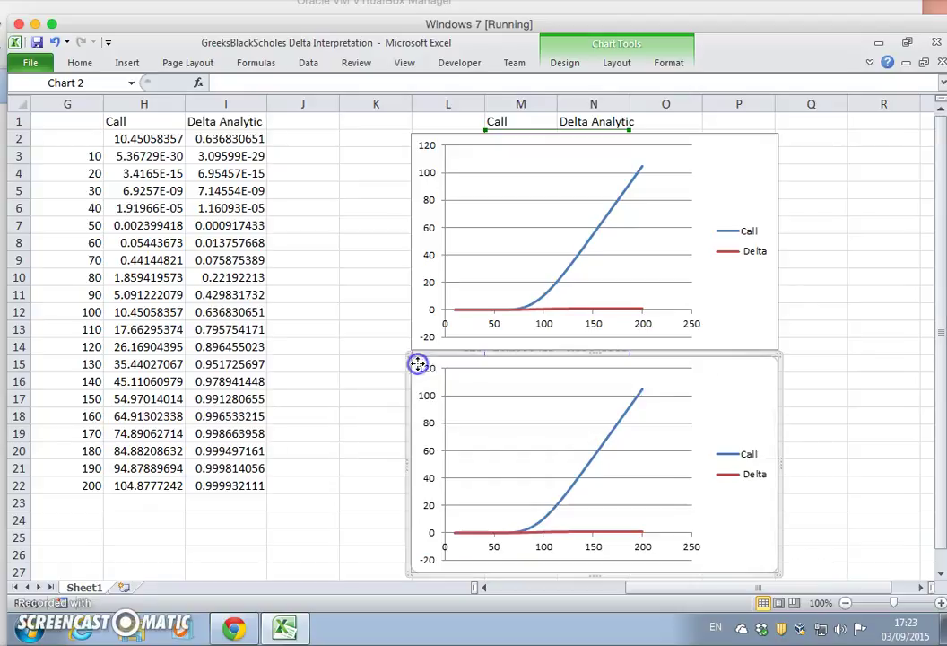
left_click(860, 437)
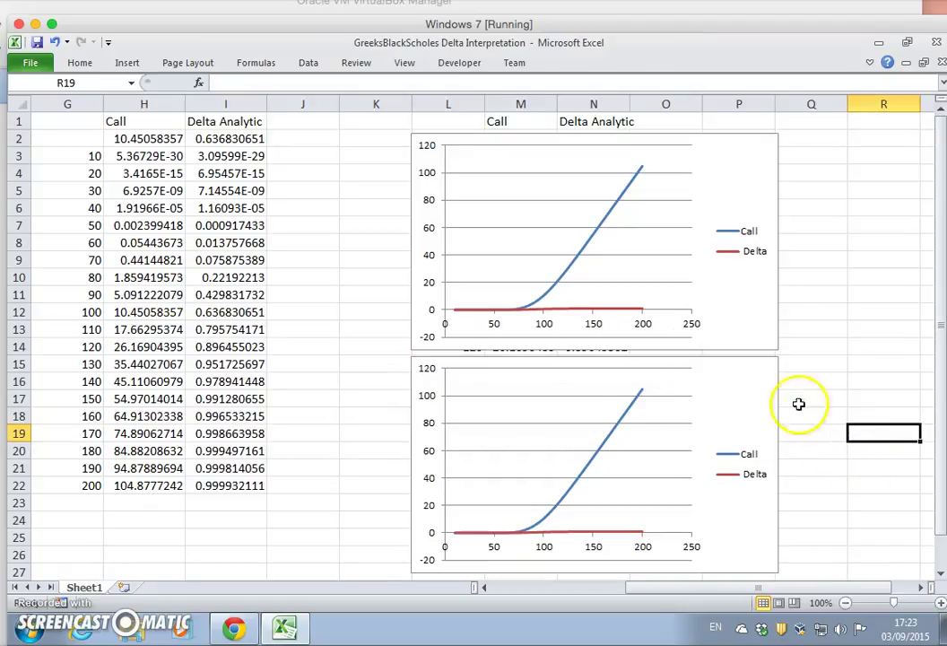
Delete the Delta series from the top chart and the Call series from the bottom chart.
left_click(562, 275)
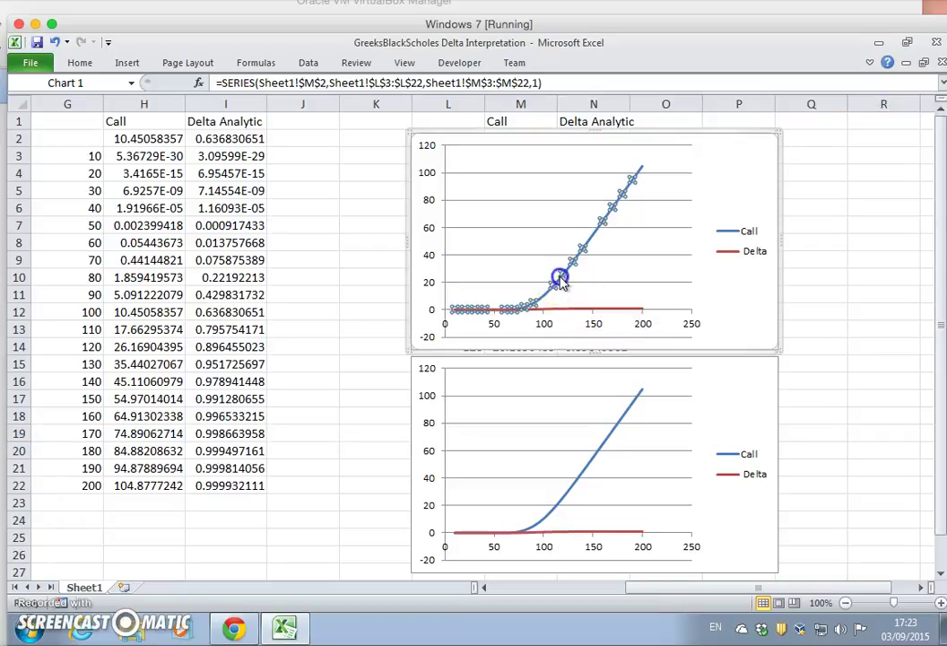
left_click(597, 311)
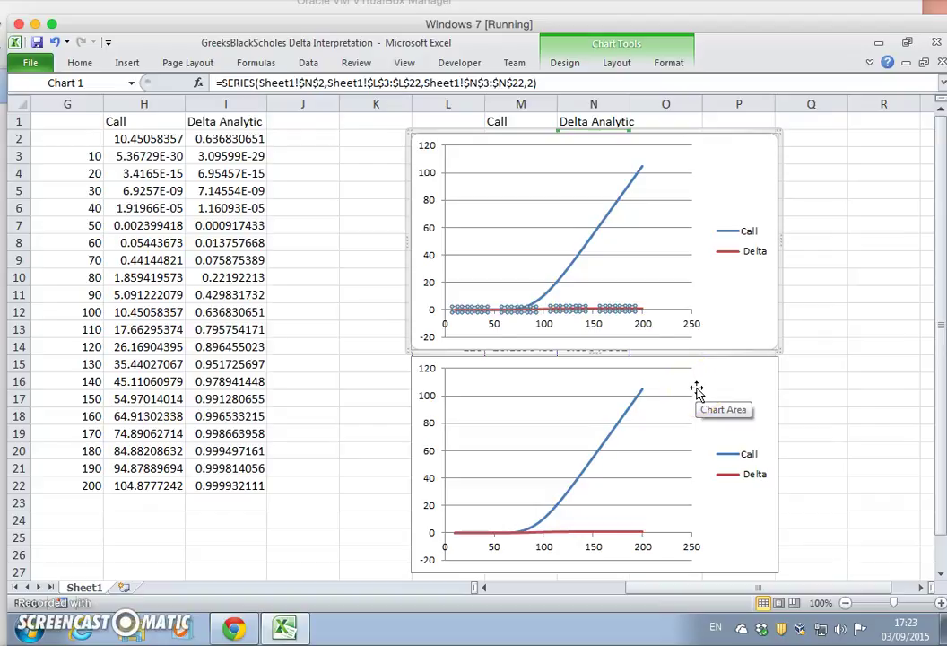
key("Delete")
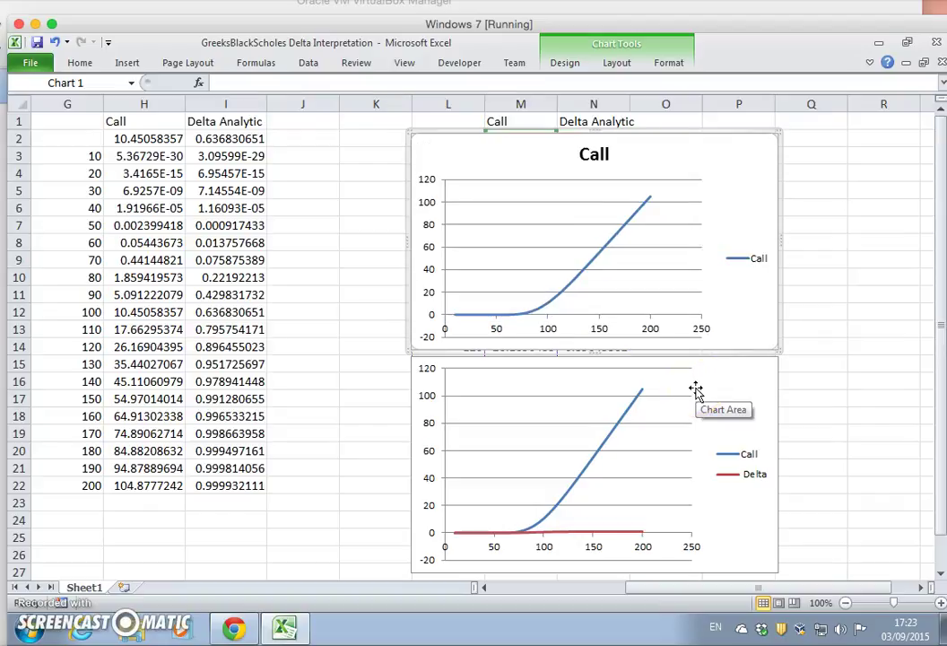
left_click(599, 457)
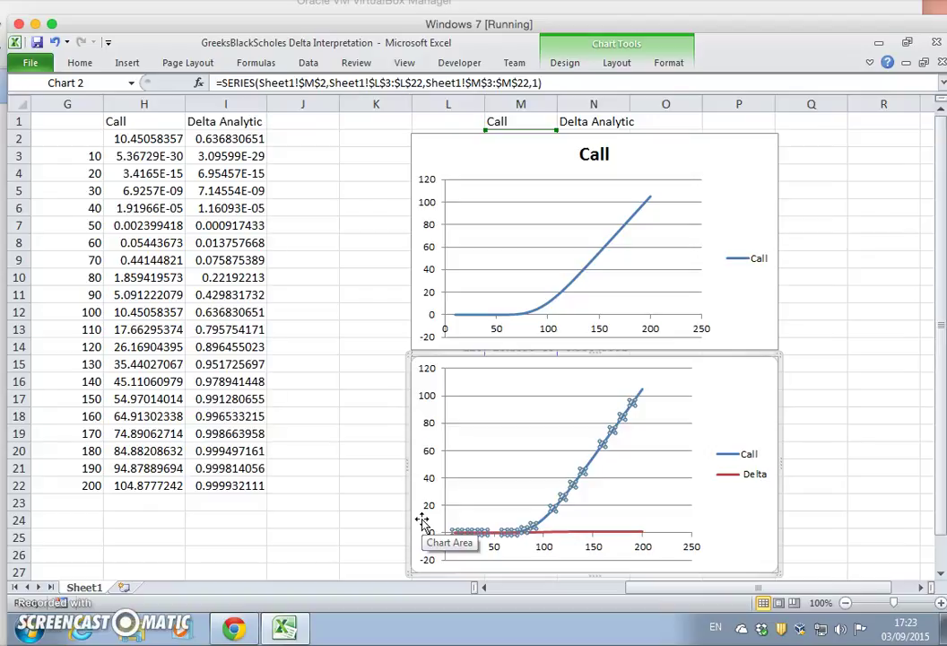
key("Delete")
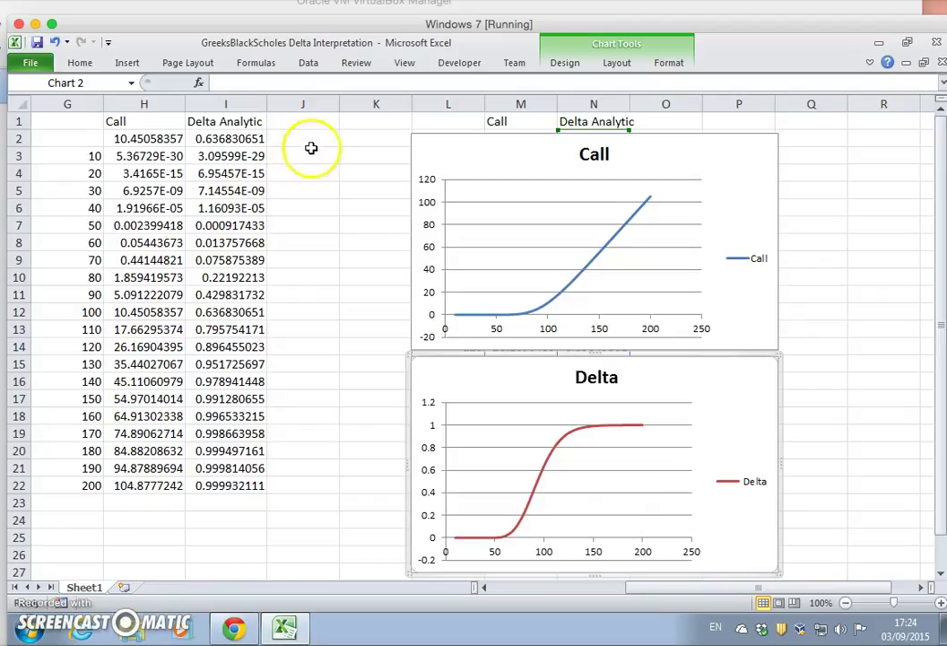
left_click(233, 626)
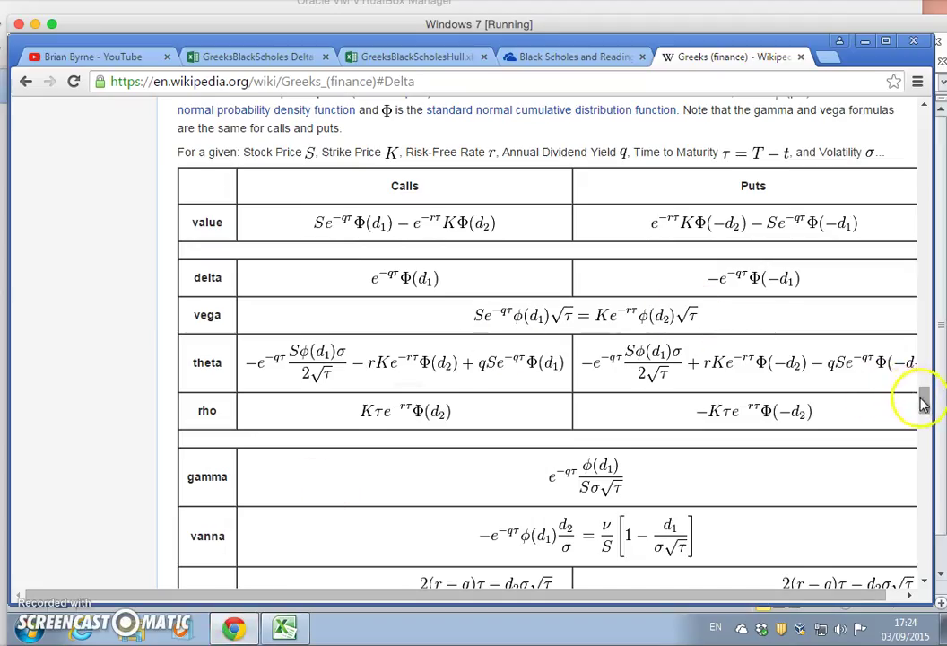
left_click_drag(922, 398, 923, 191)
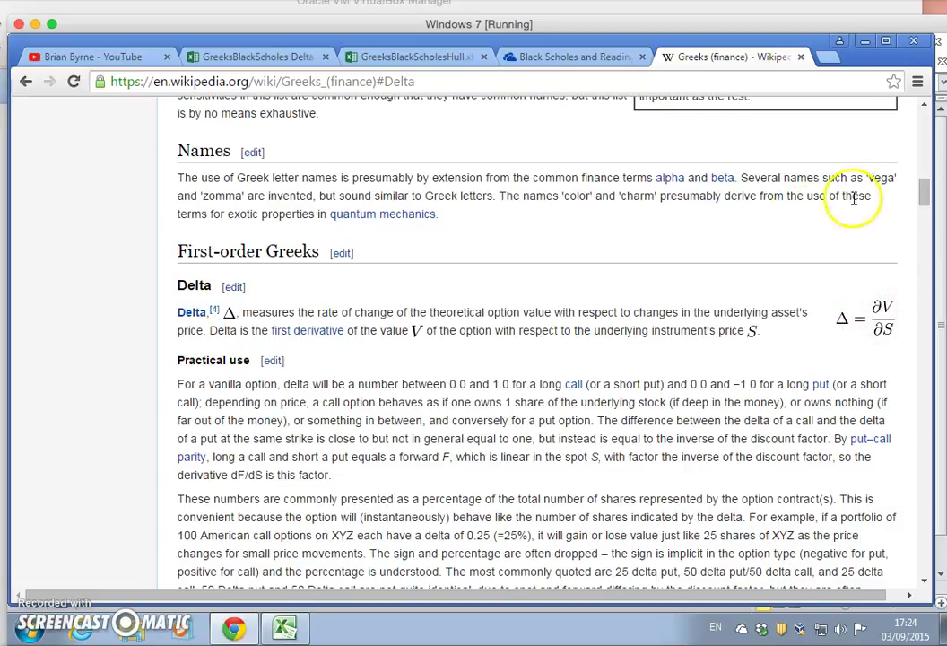
left_click(285, 631)
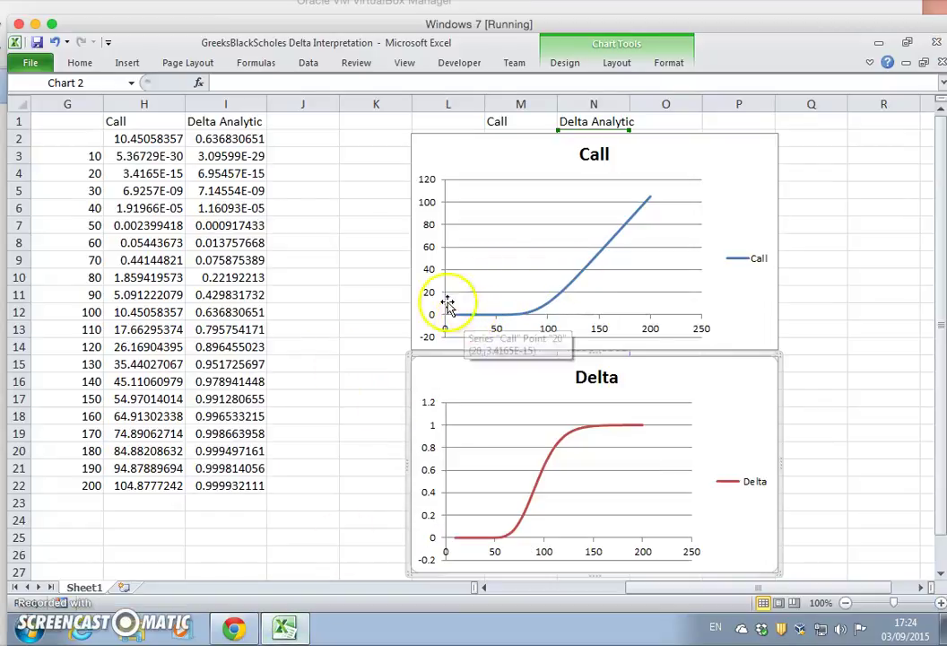
Enter the note 'Delta = dc/dS' in cell H25.
left_click(297, 175)
left_click(320, 133)
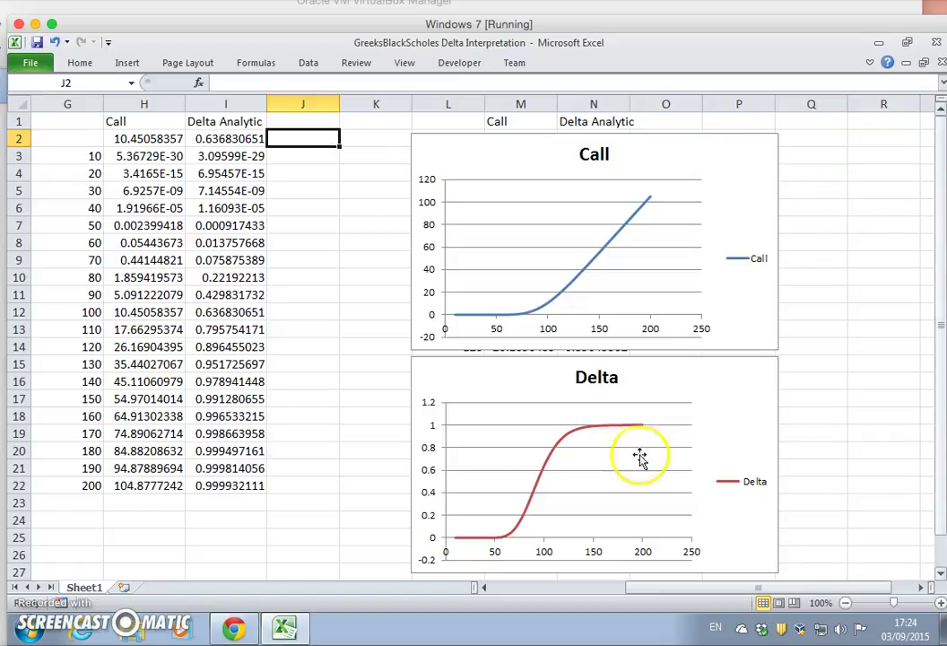
left_click(124, 534)
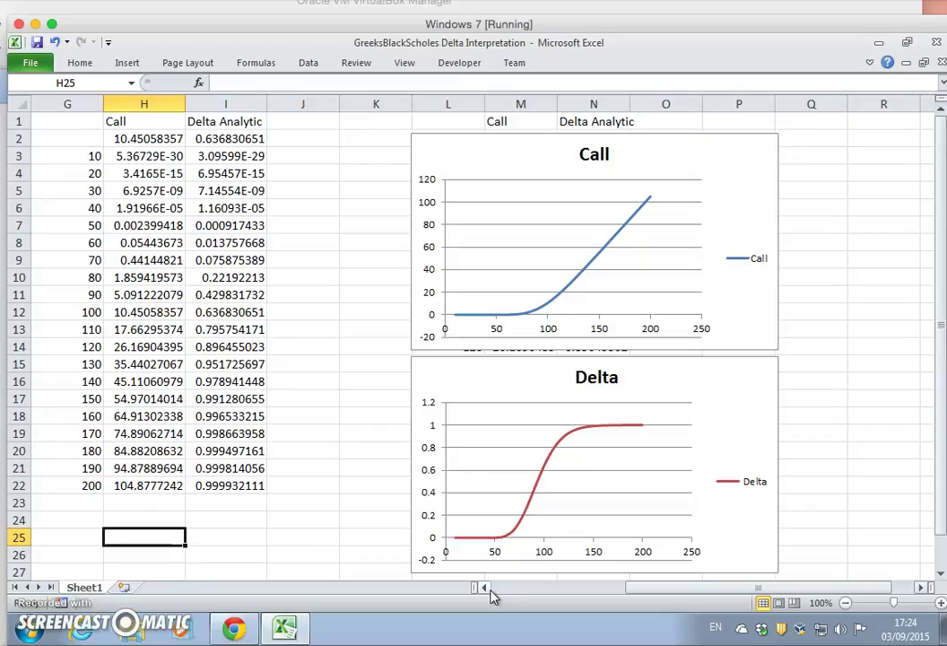
type("dc/dS")
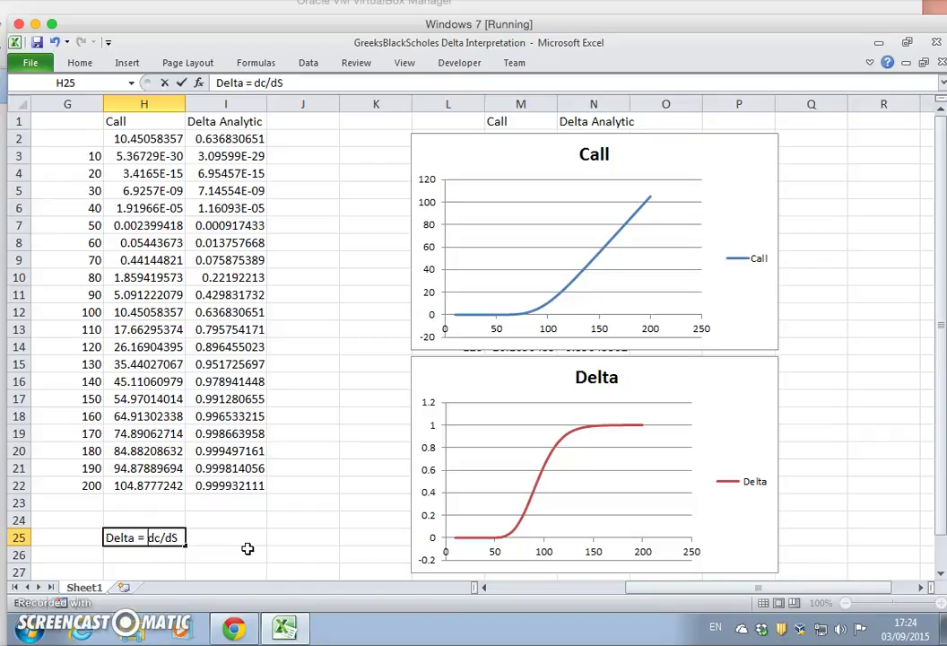
left_click(294, 518)
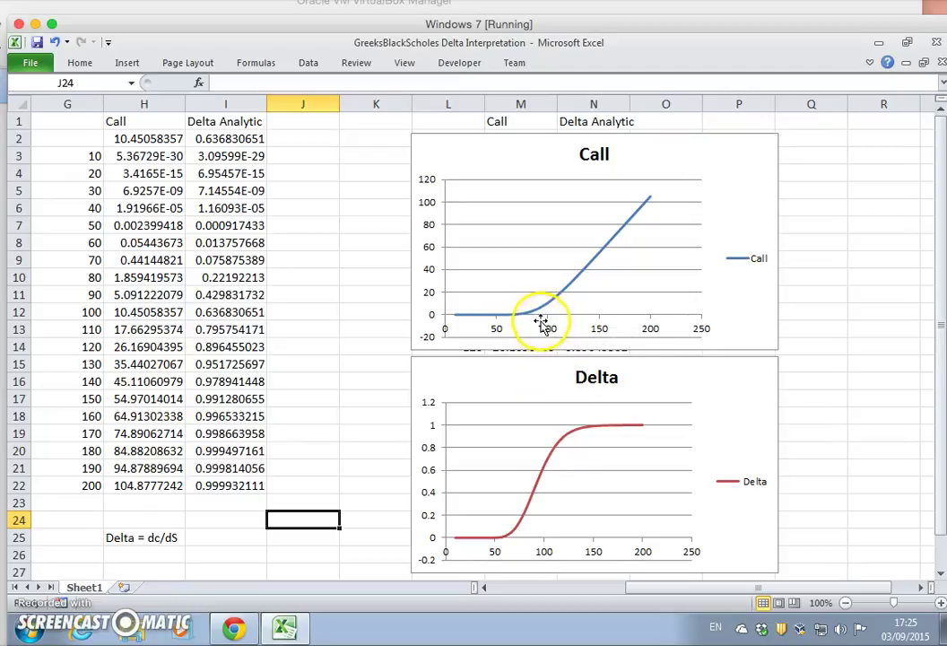
mouse_move(555, 312)
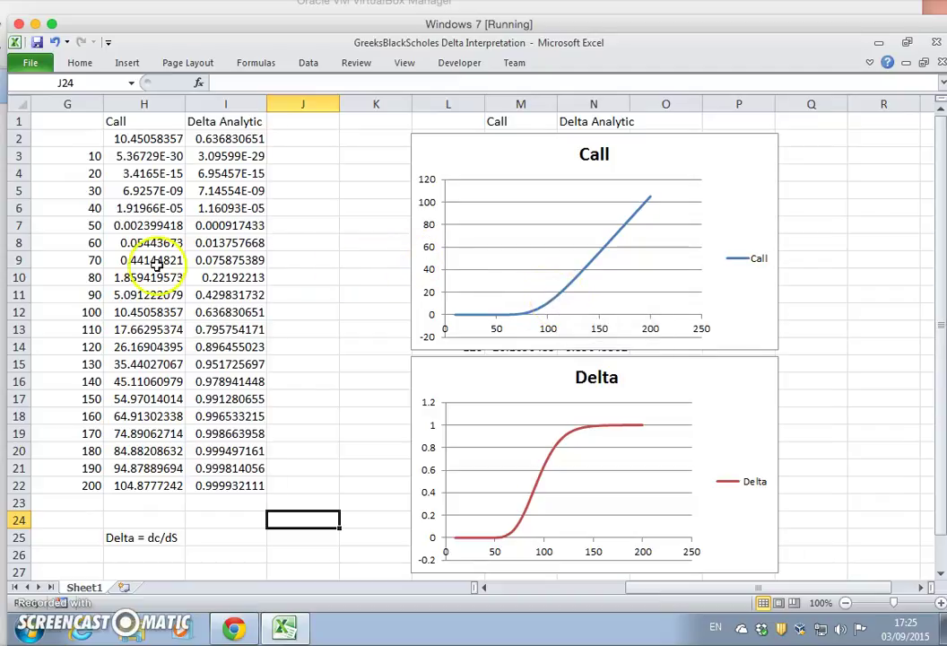
left_click(218, 311)
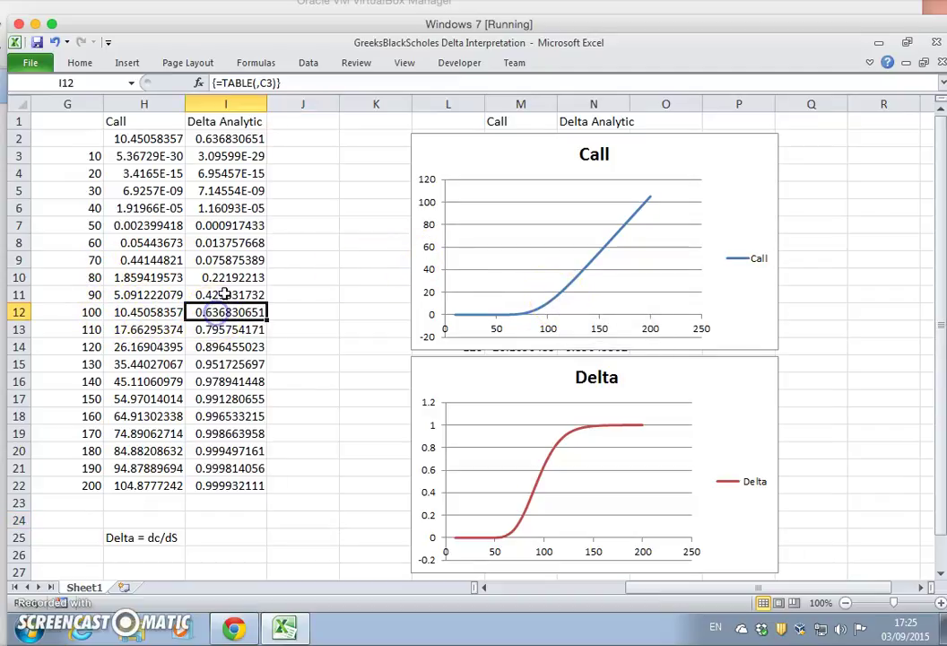
left_click(85, 294)
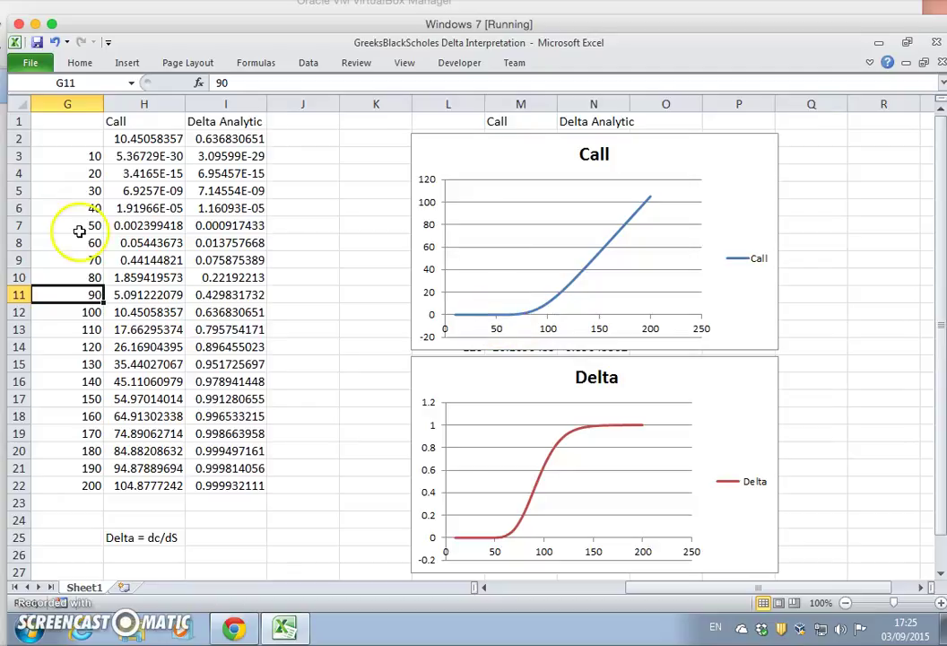
left_click(81, 330)
left_click(197, 330)
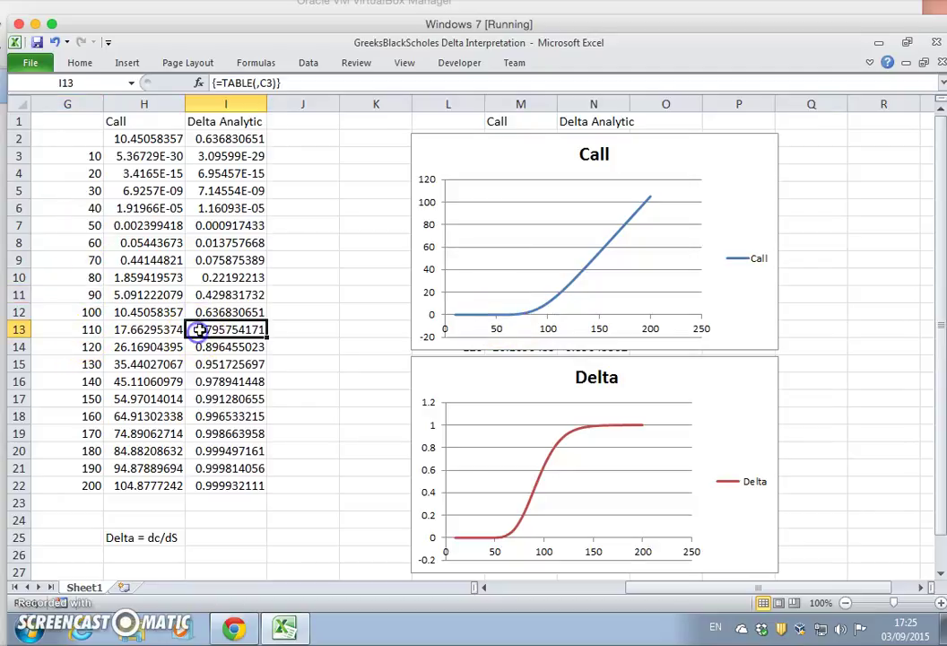
left_click(215, 296)
left_click(213, 311)
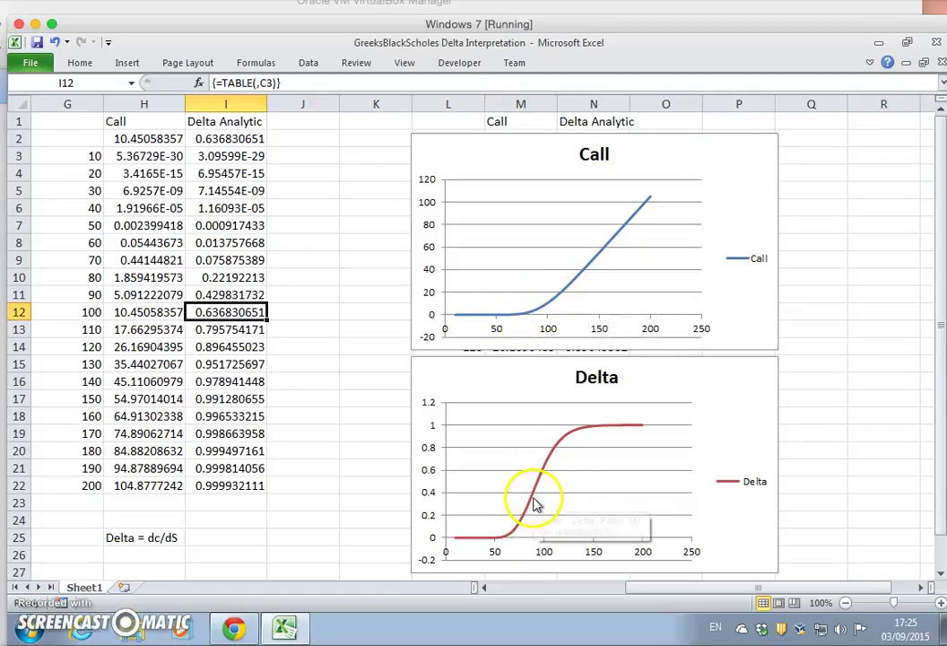
mouse_move(531, 504)
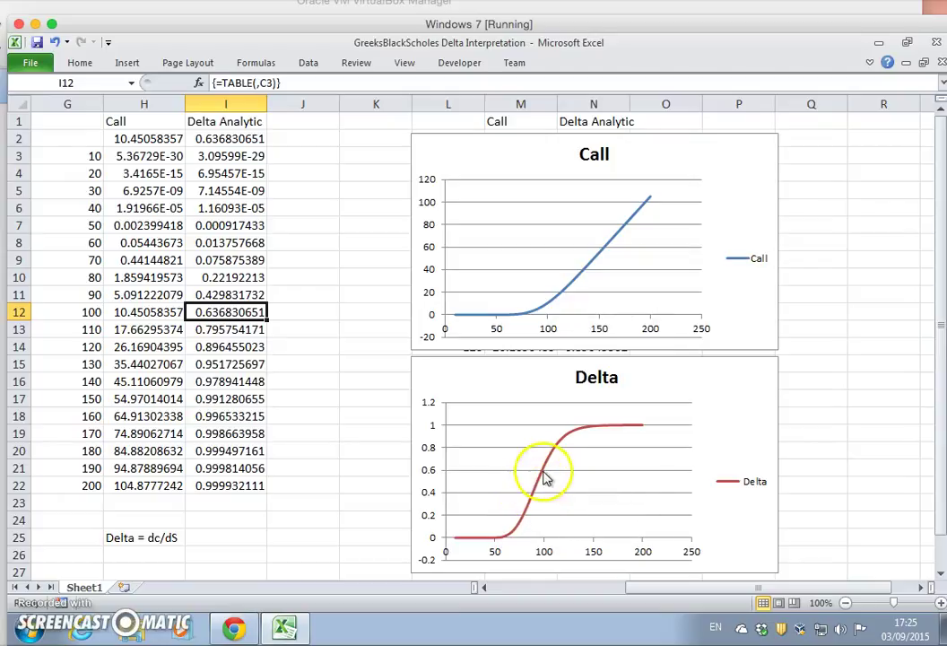
mouse_move(545, 479)
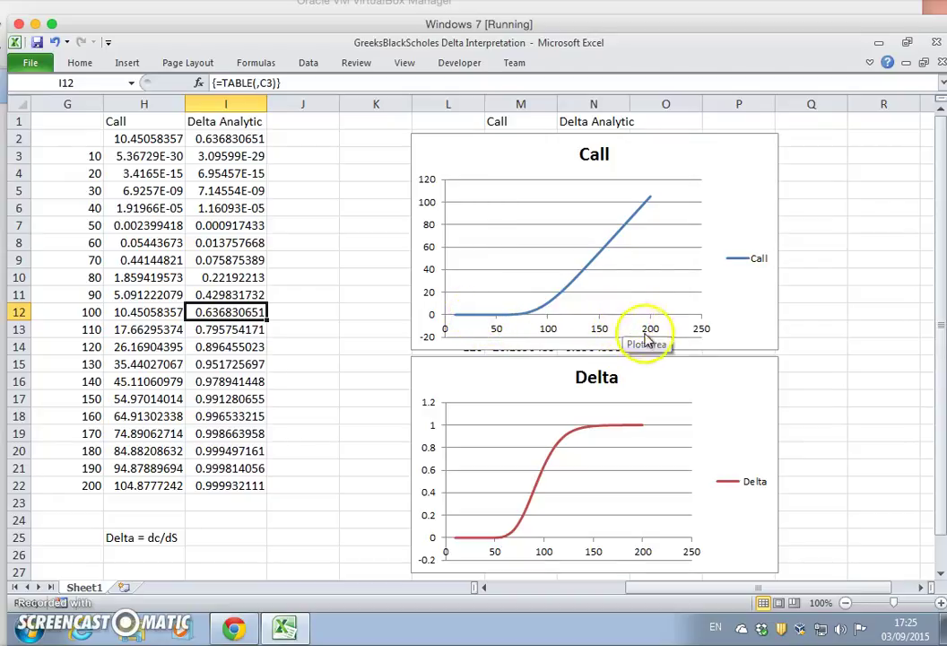
mouse_move(579, 436)
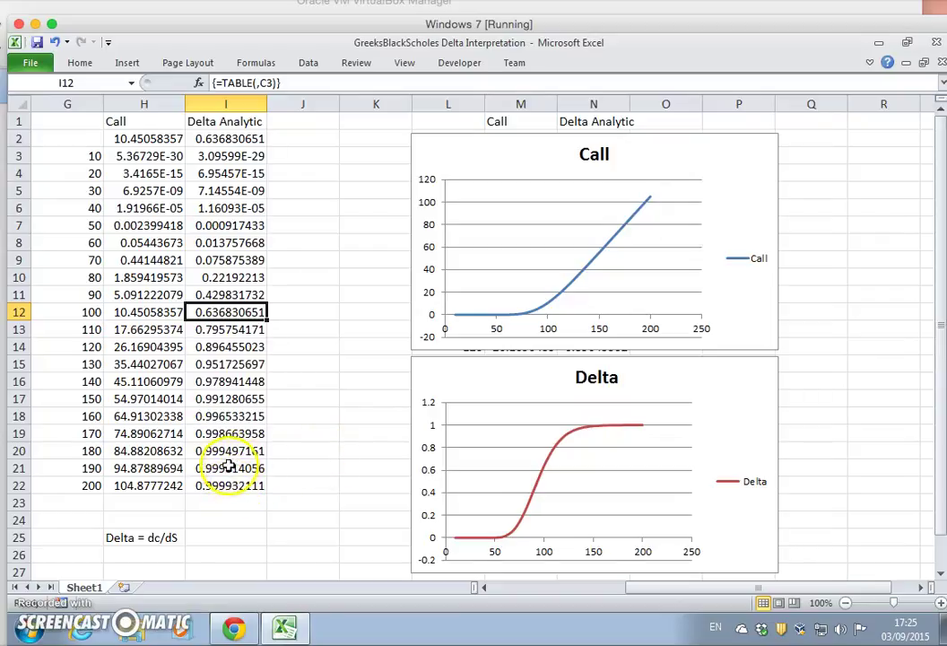
left_click(207, 122)
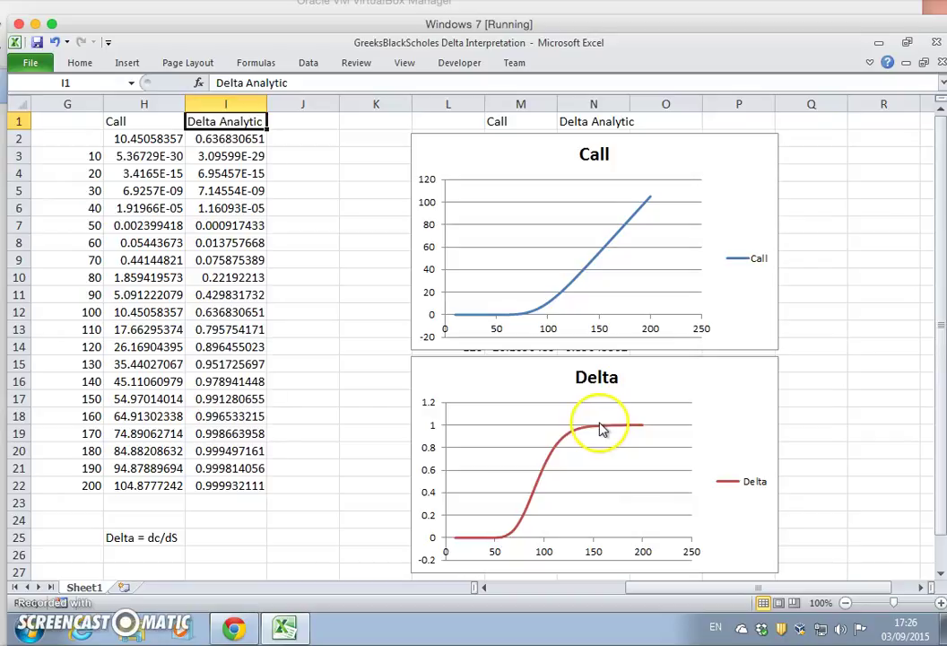
mouse_move(608, 431)
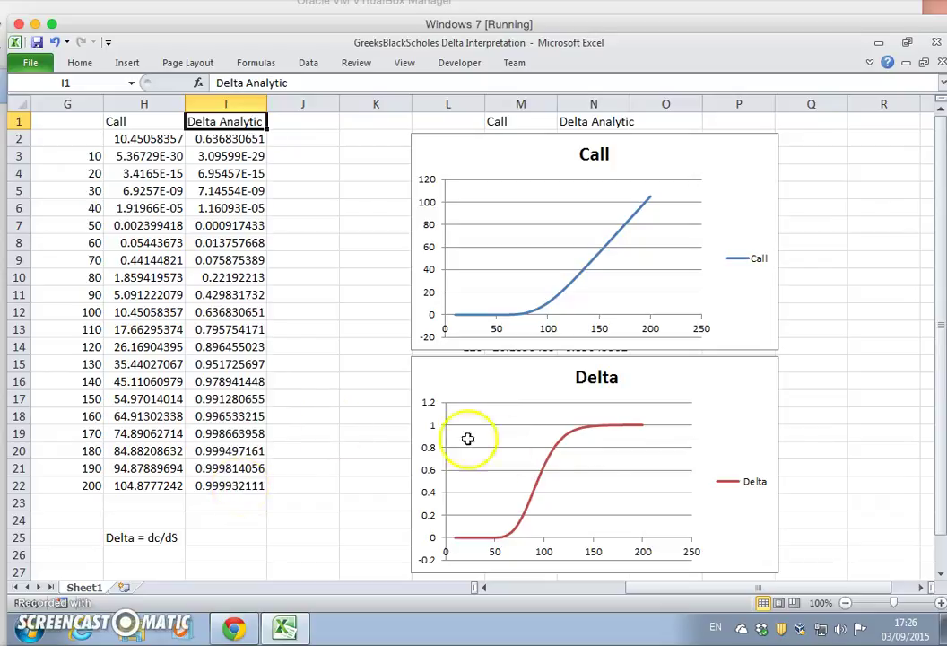
mouse_move(612, 431)
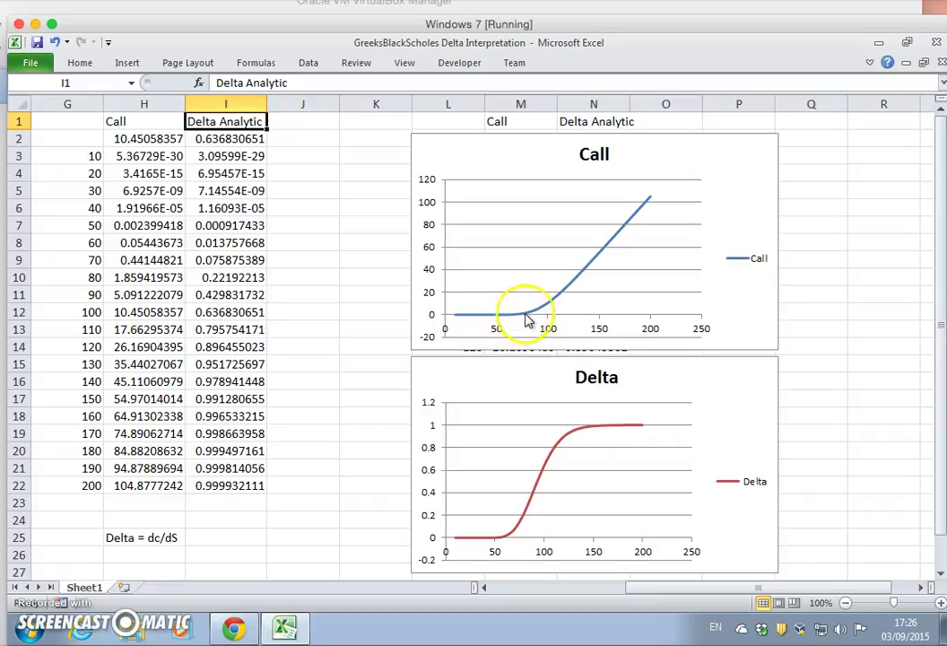
mouse_move(526, 321)
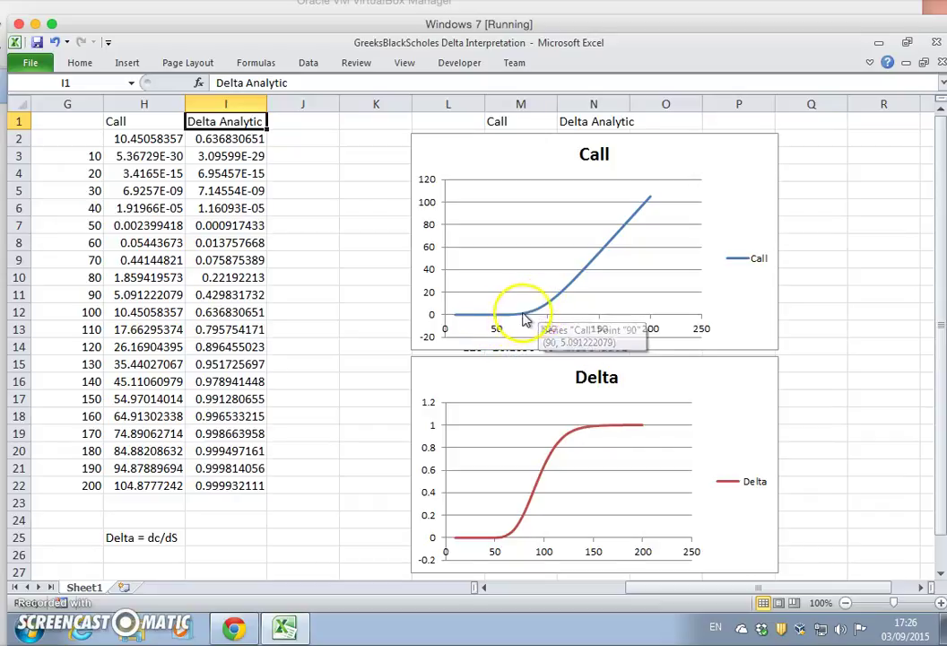